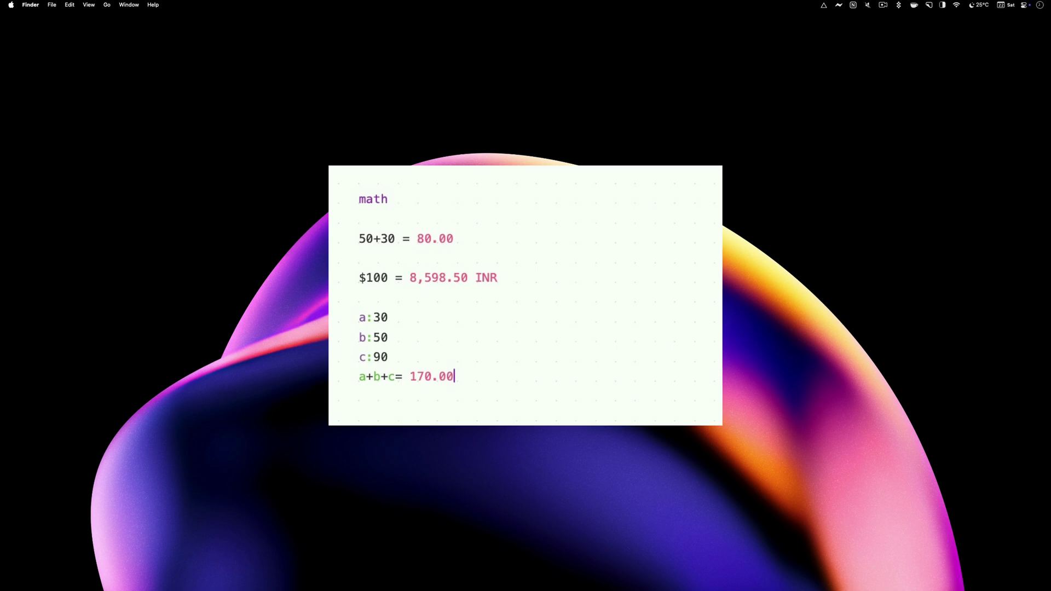
key(super+Left)
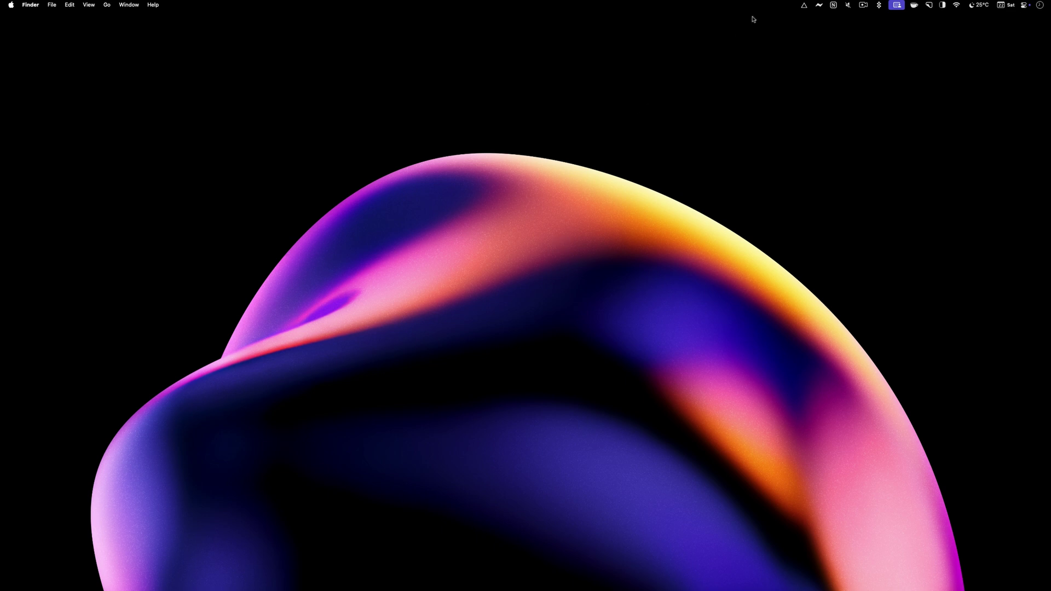
click(804, 5)
key(Escape)
Switch to the image converter folder article in the browser, summon the floating note and place it beside the article text.
key(ctrl+Right)
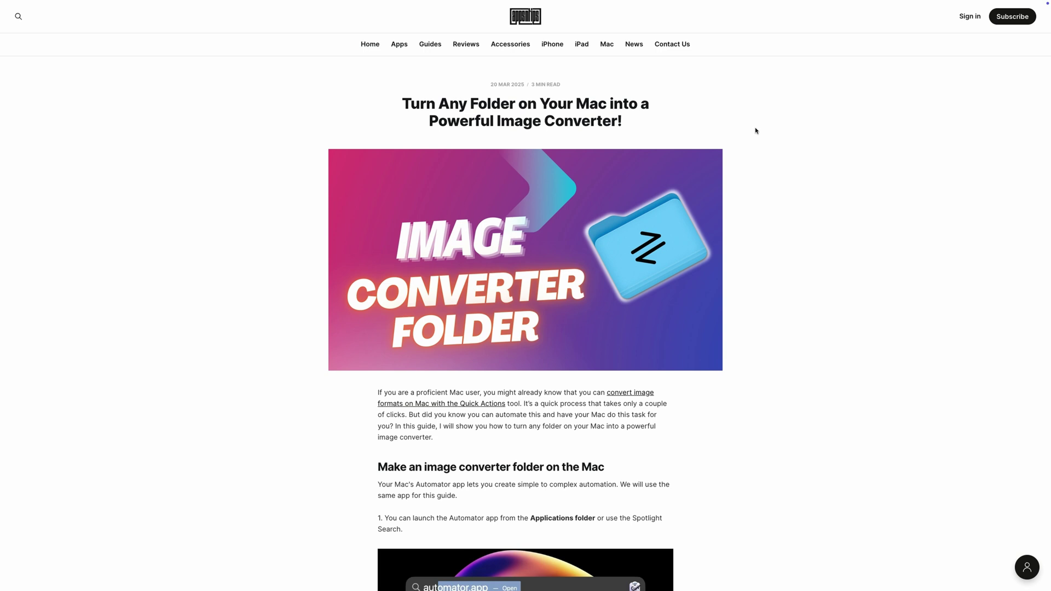
scroll(755, 130, down, 3)
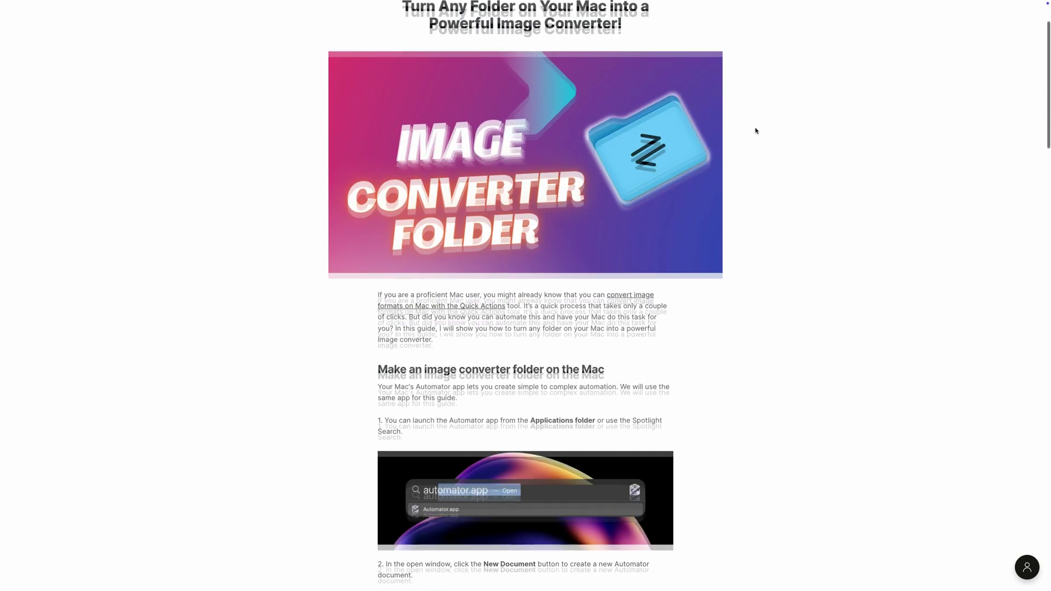
scroll(756, 130, down, 3)
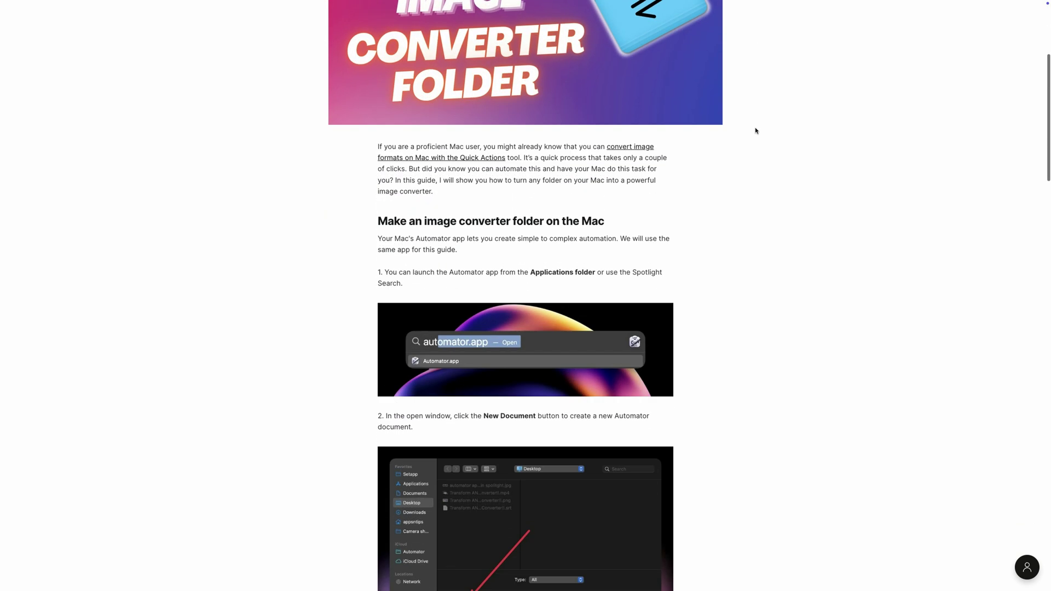
key(alt+a)
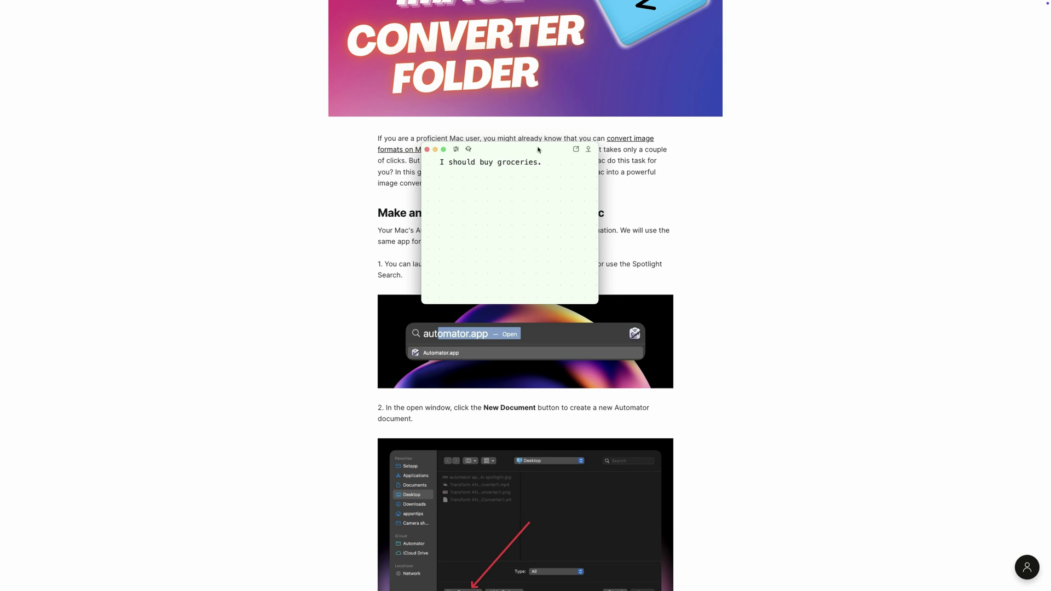
drag(539, 147, 853, 118)
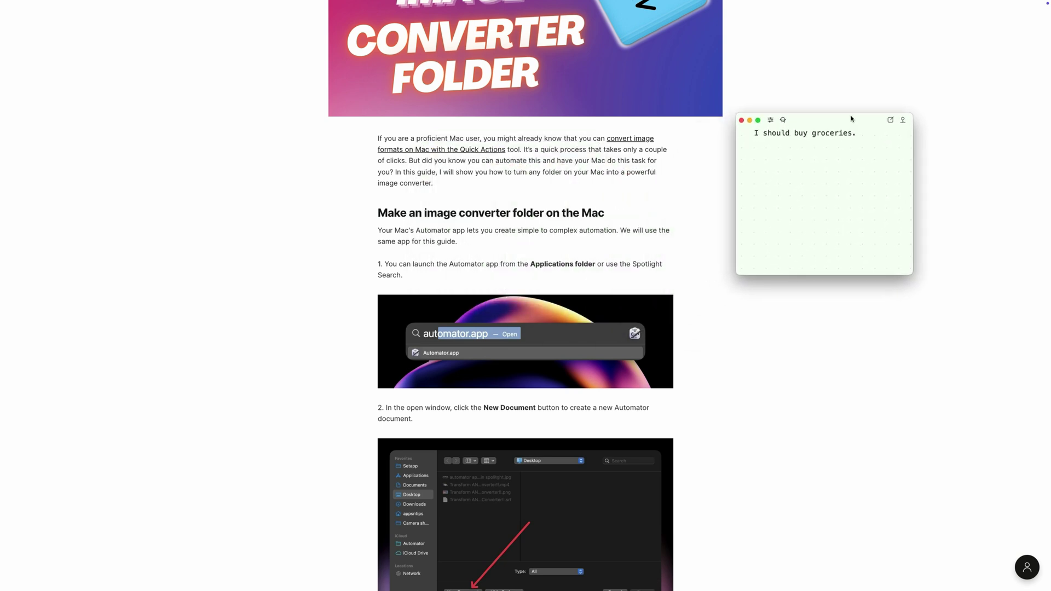
Replace the note's text with a copy of the article's paragraph about Mac's Automator app.
key(super+a)
key(BackSpace)
key(ctrl+shift+z)
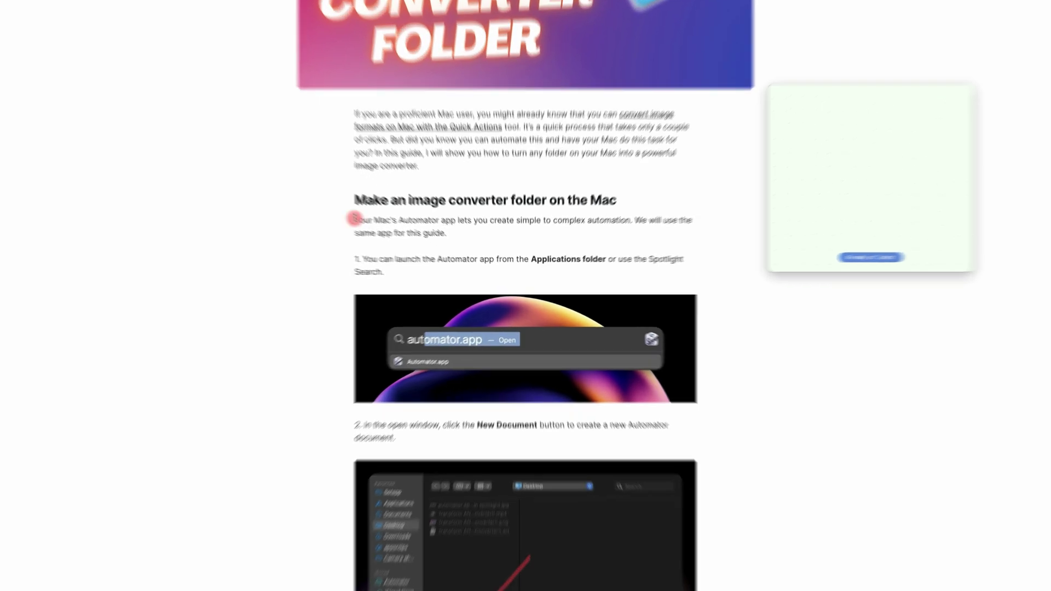
drag(377, 230, 457, 242)
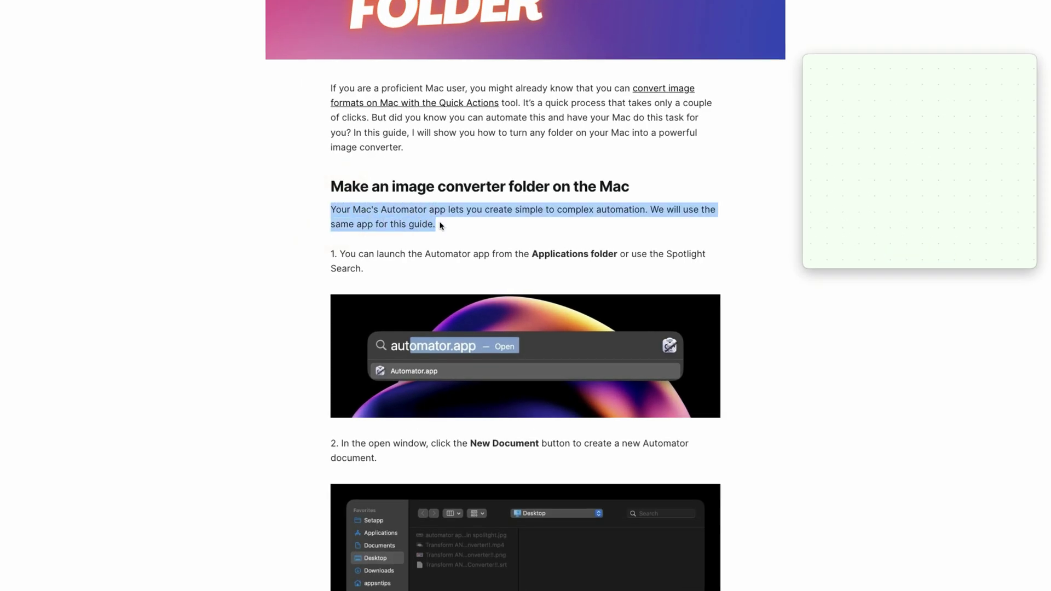
key(ctrl+c)
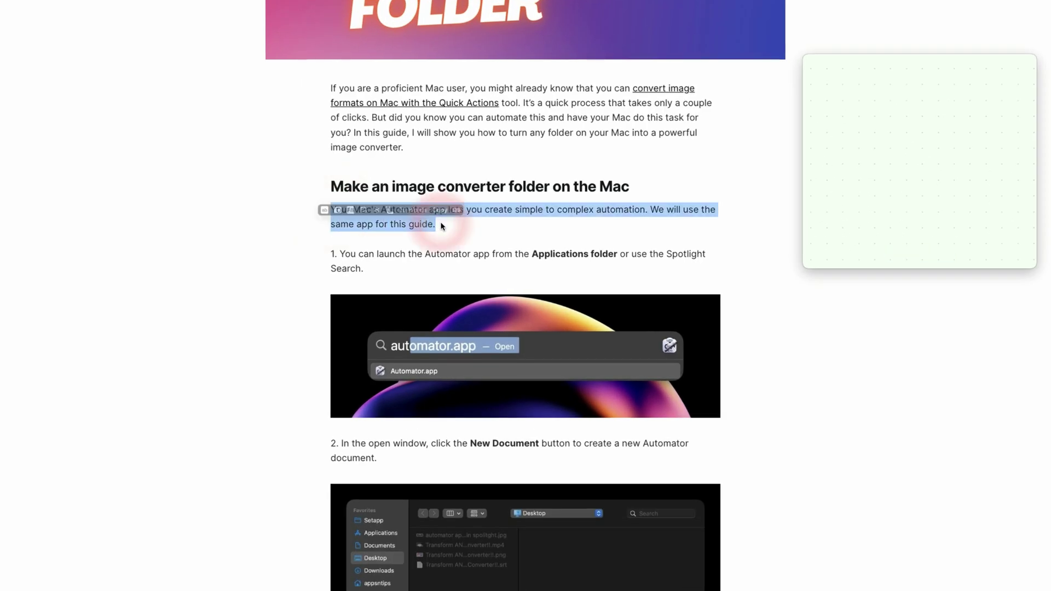
click(887, 137)
key(ctrl+v)
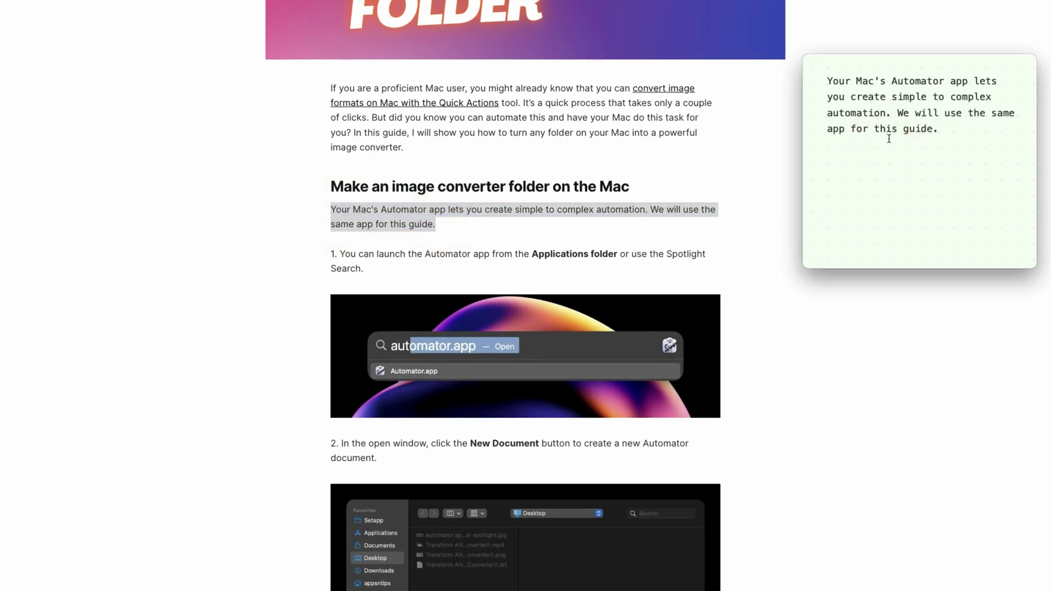
Hide and reopen the note, clear its text, and start AutoPaste with the paste keyword.
key(alt+a)
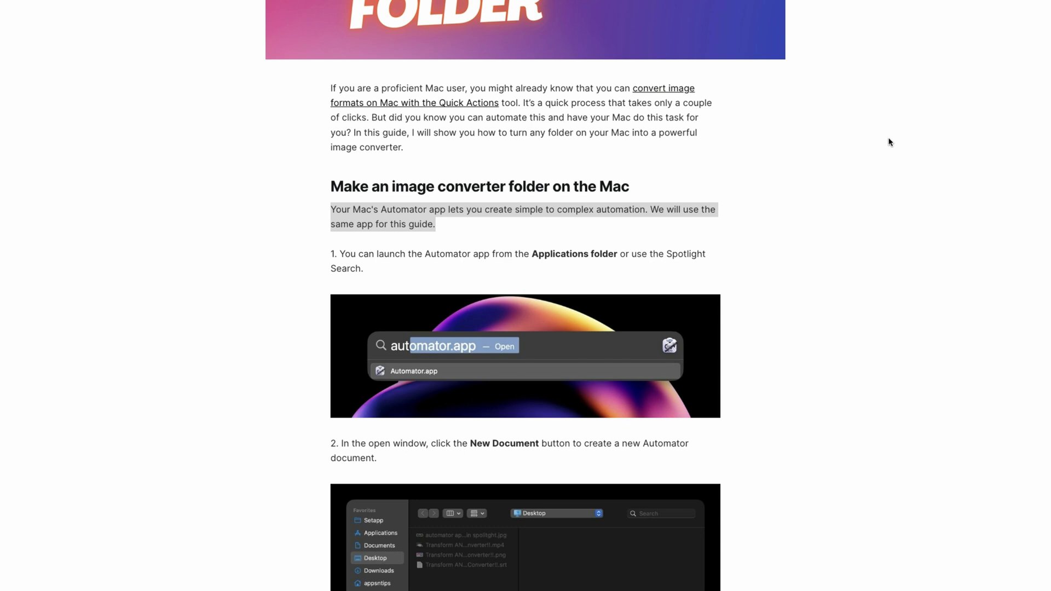
key(alt+a)
key(super+a)
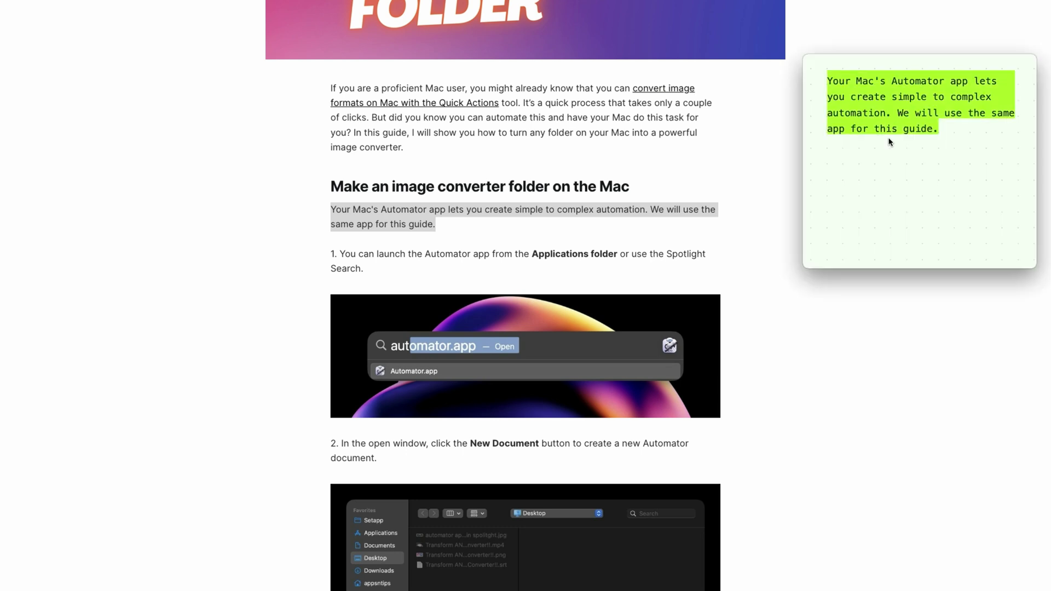
key(BackSpace)
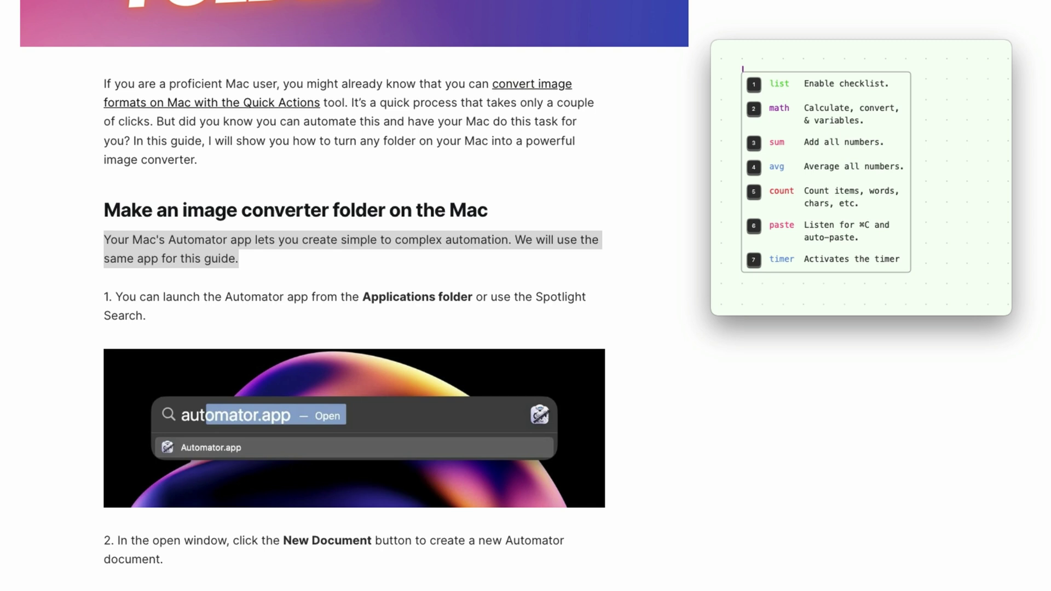
key(6)
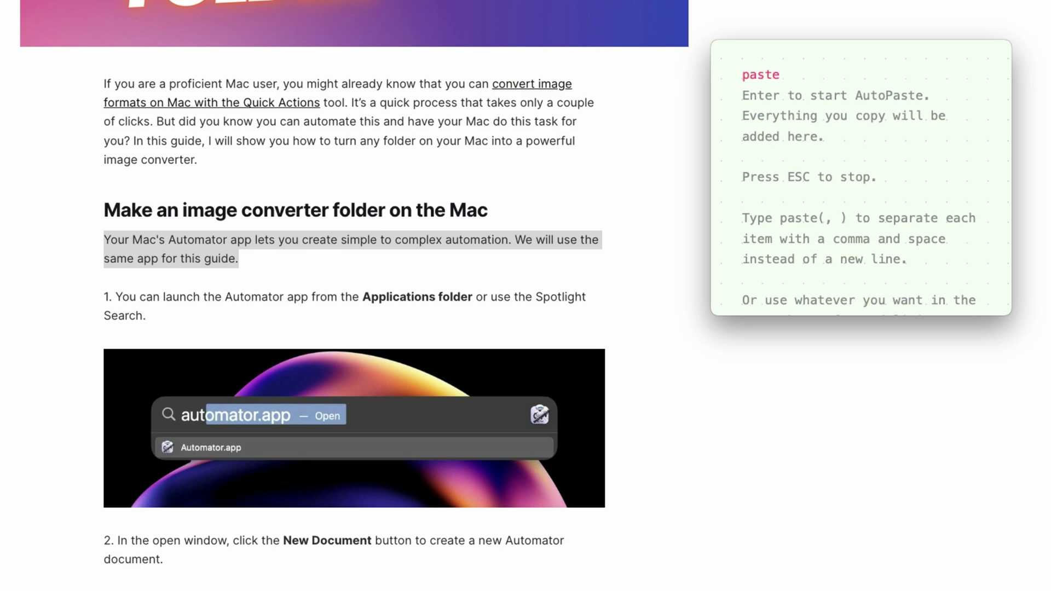
key(Return)
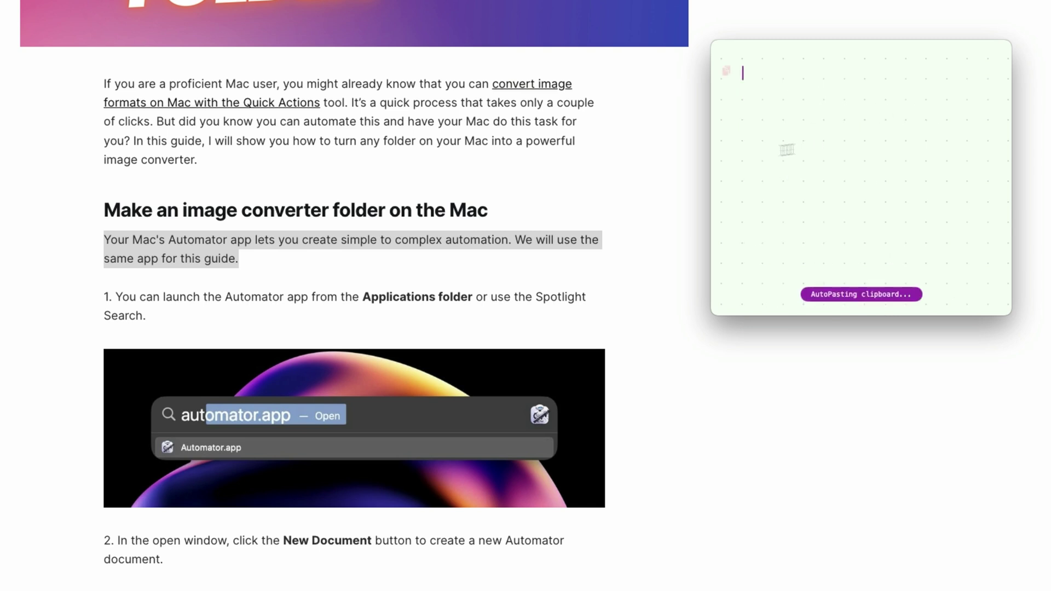
Collect the article's instructions 1 to 3 in the AutoPaste note by copying each one without its number.
click(270, 305)
triple_click(268, 306)
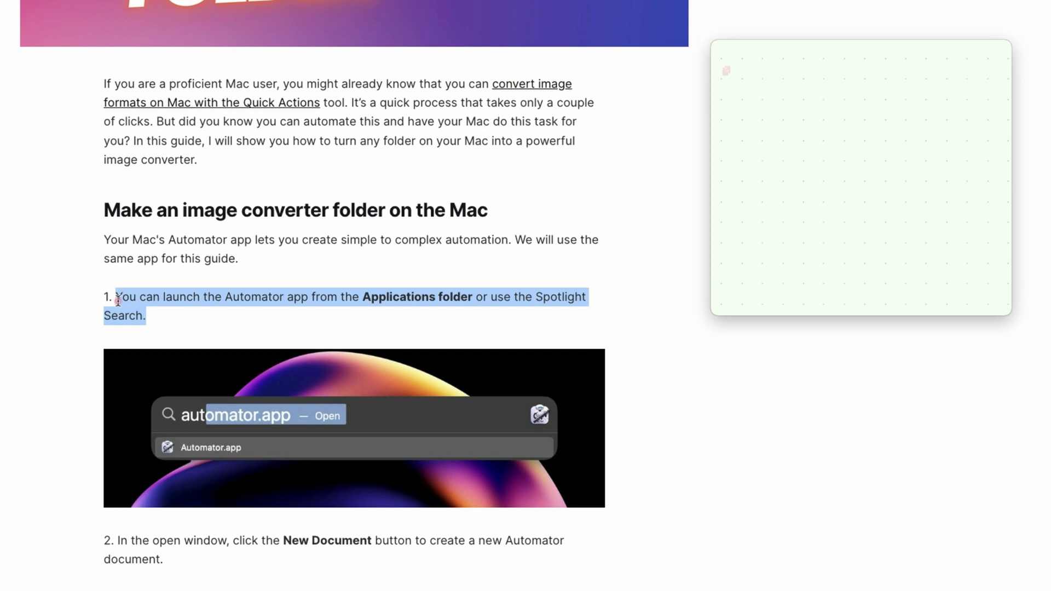
scroll(257, 316, down, 5)
drag(185, 326, 116, 314)
scroll(262, 351, down, 6)
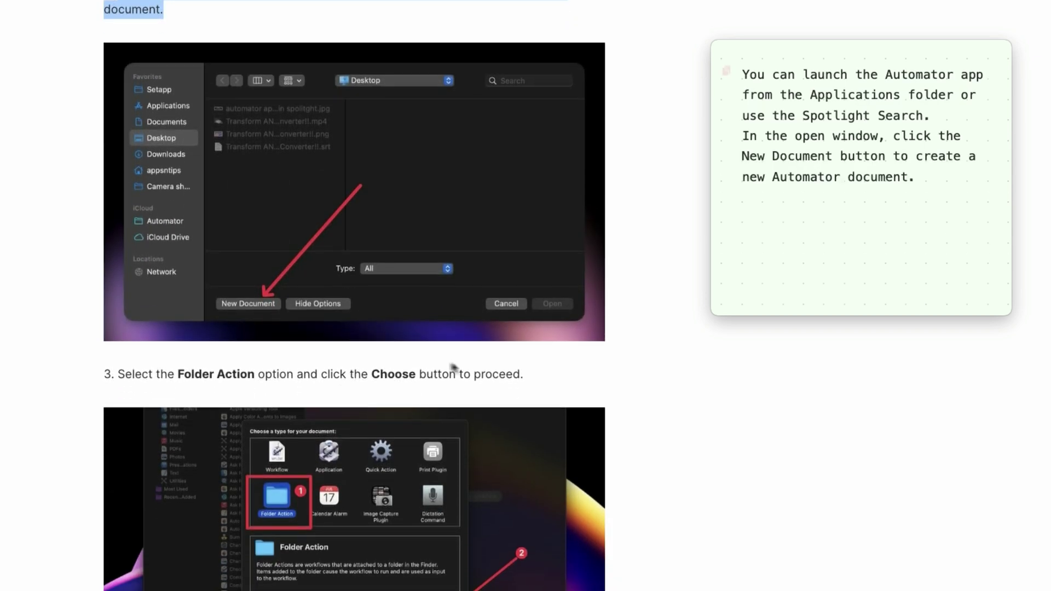
mouse_move(525, 377)
mouse_down()
mouse_move(95, 373)
mouse_move(528, 368)
mouse_up()
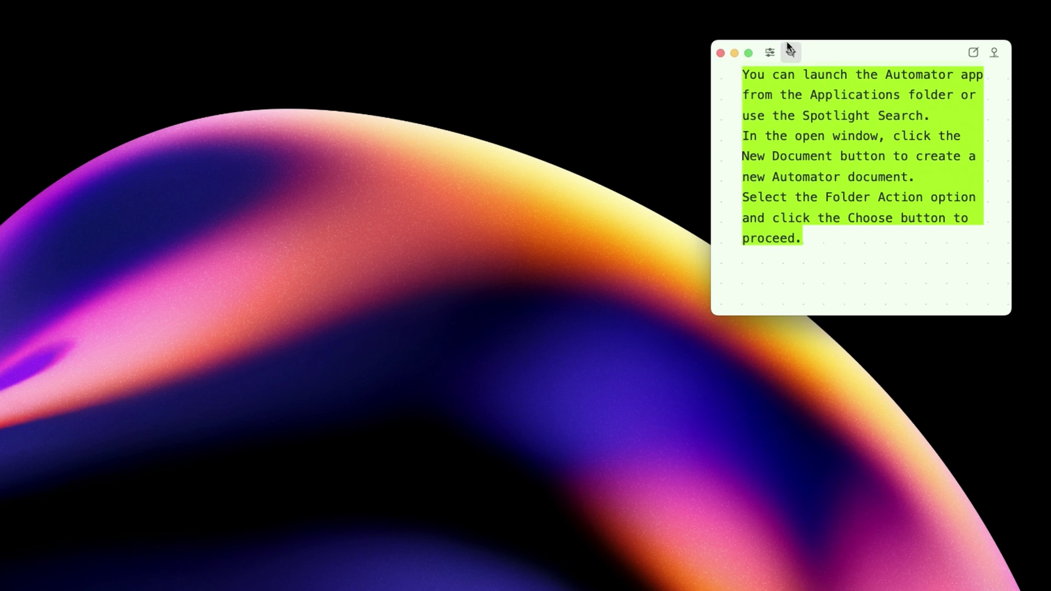
Move the note closer to the centre of the desktop, deselect its text and switch to another note.
click(789, 51)
click(501, 48)
drag(887, 49, 567, 48)
click(571, 193)
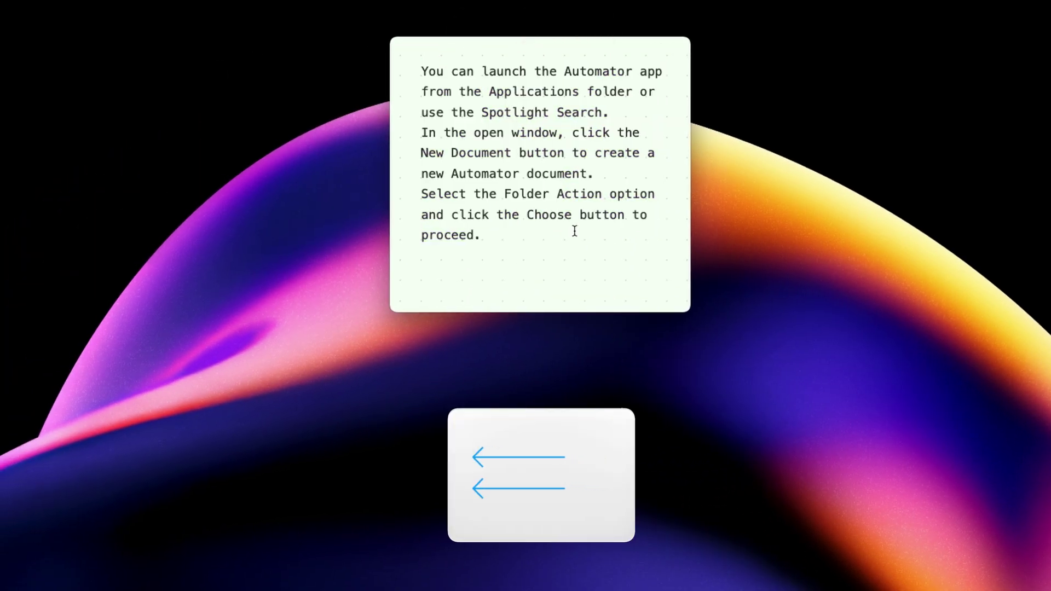
scroll(575, 230, right, 3)
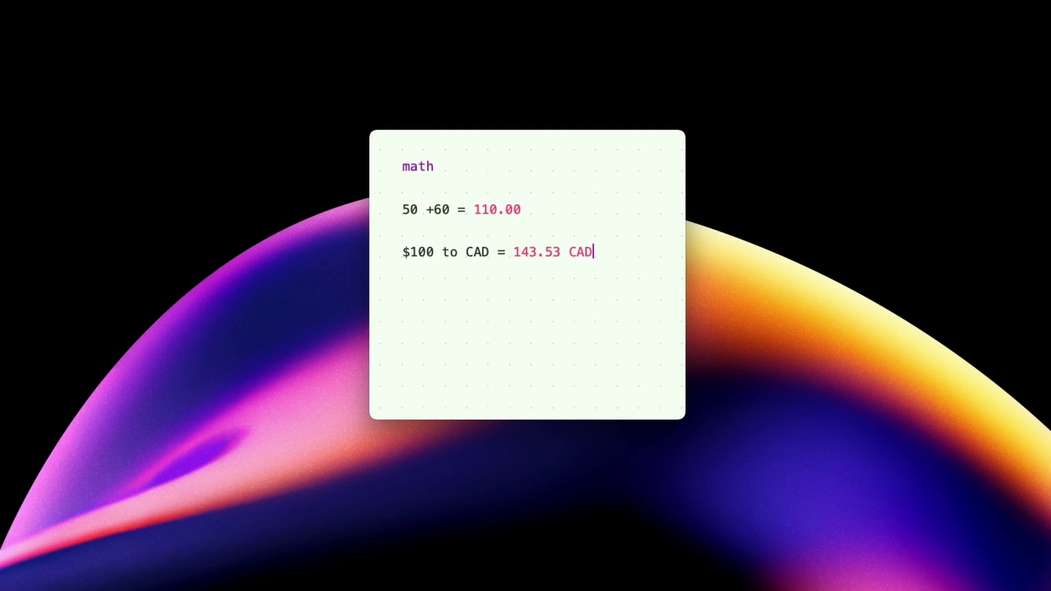
Add the unit conversion "100 cm in inches =" below the currency conversion in the math note.
key(Return)
key(Return)
text(100 cm in inc)
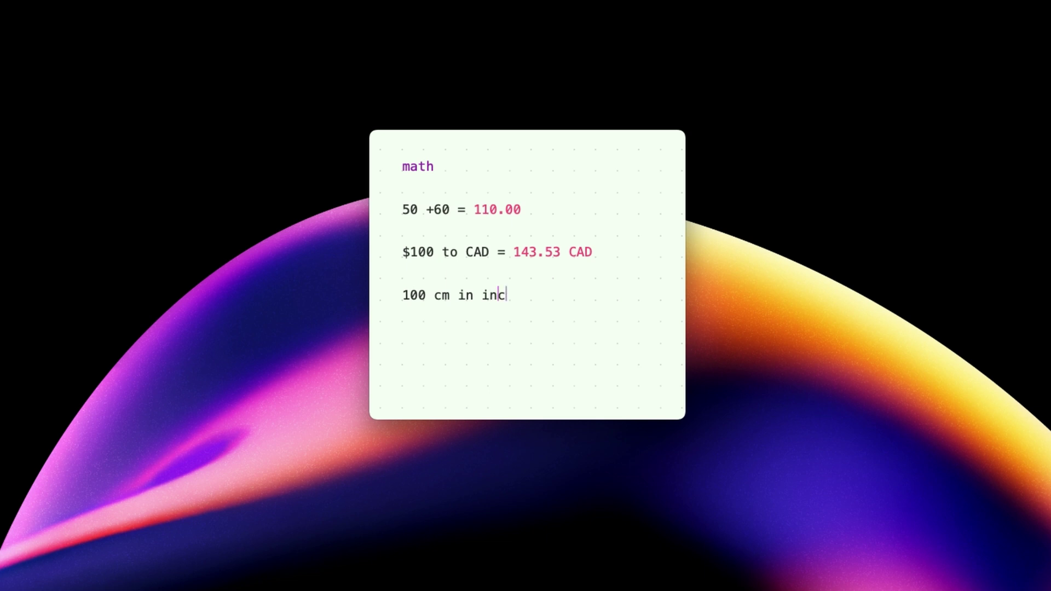
text(hes = 39 3/8")
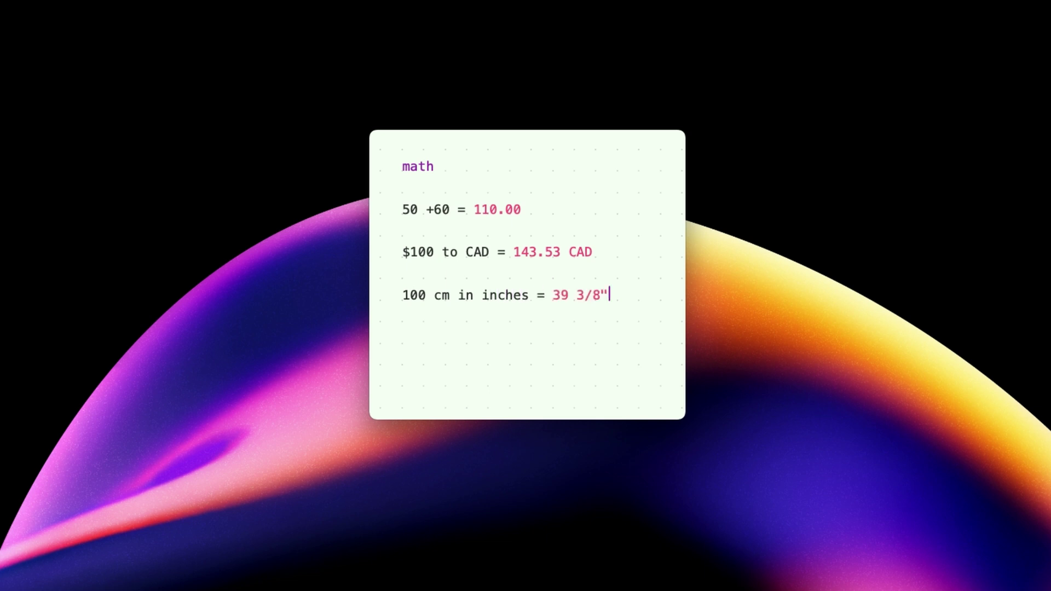
Create a sum note with 10, 20 and 30, plus the line "I also purchased 50".
key(super+n)
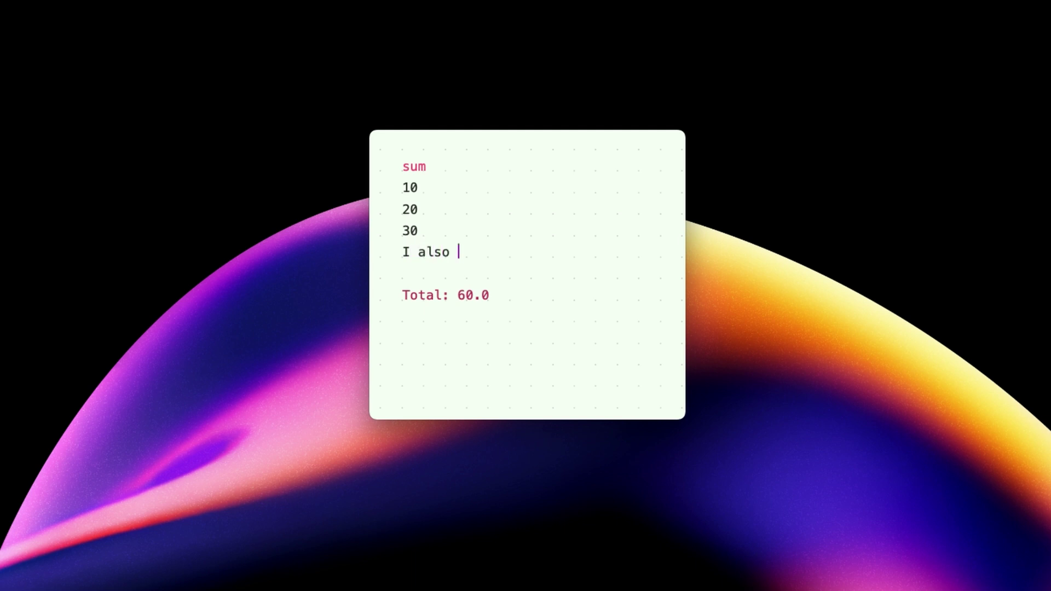
text(ed 50 and)
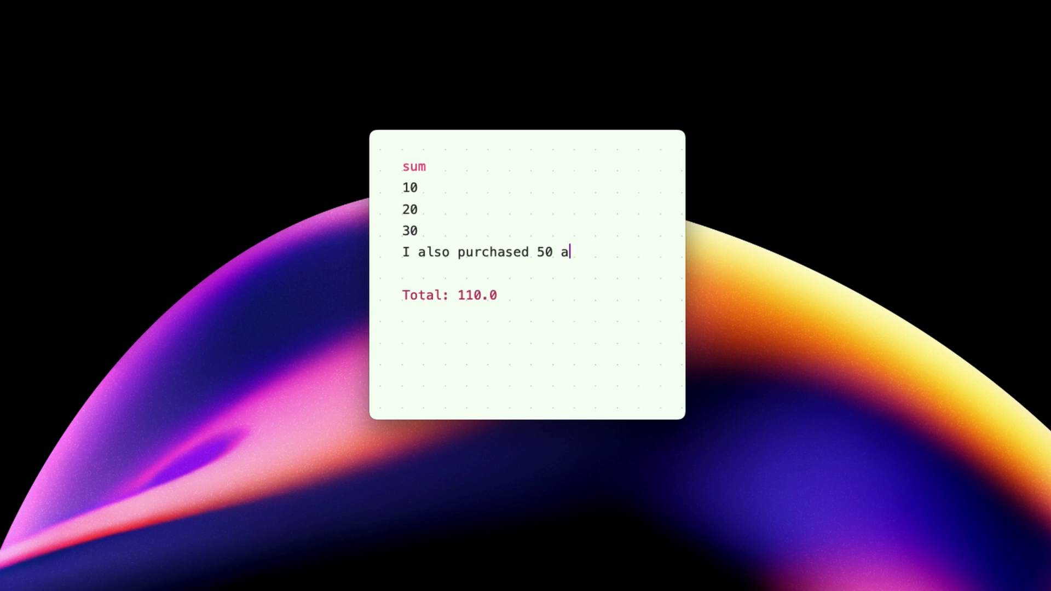
key(BackSpace)
key(BackSpace)
key(BackSpace)
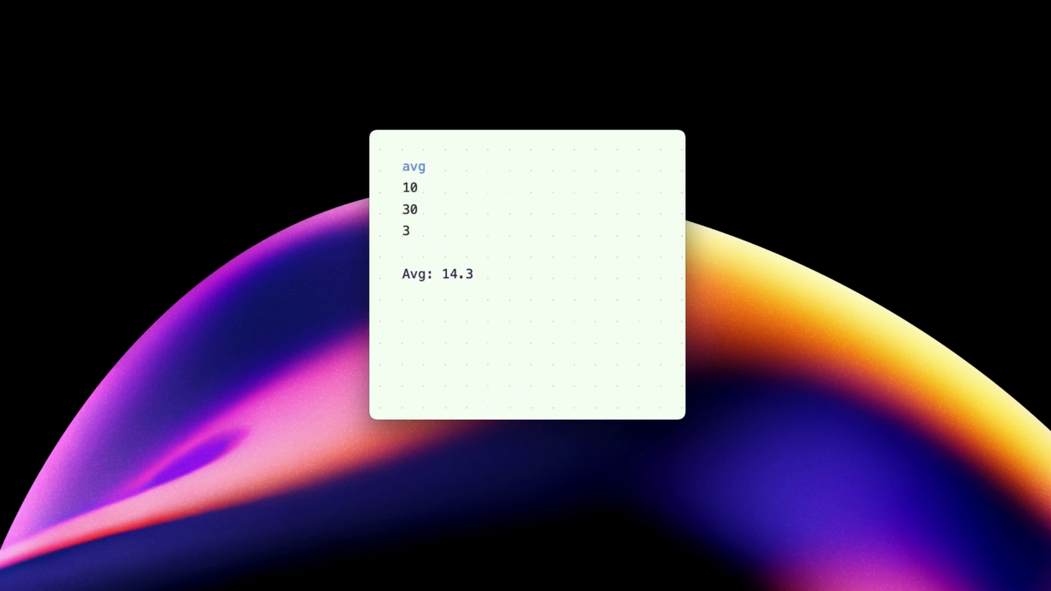
Add 4 to the avg note's list of numbers, and view the count note's text statistics.
text(4)
key(Return)
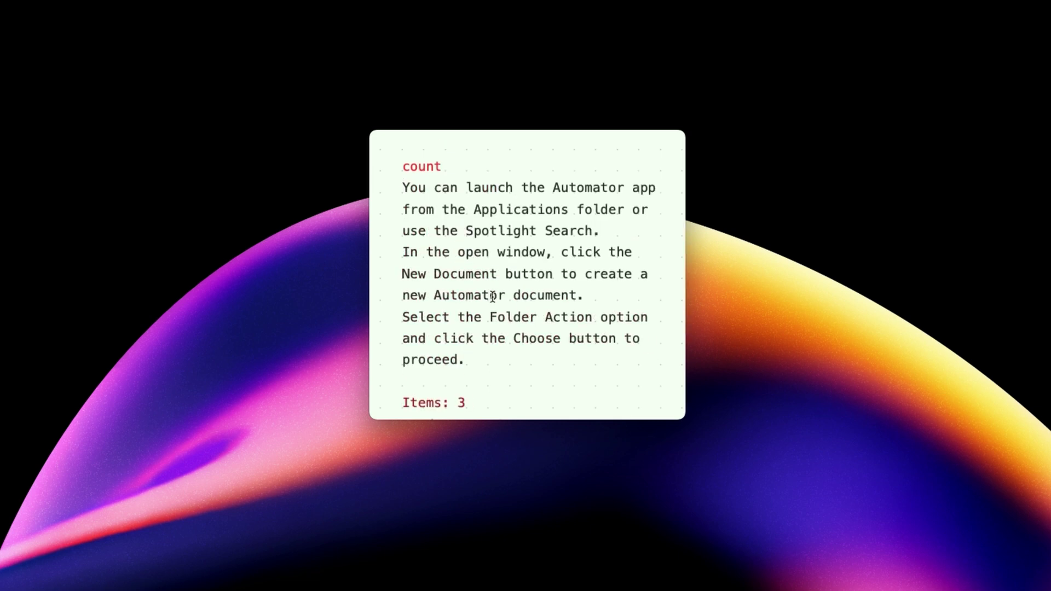
scroll(493, 298, down, 5)
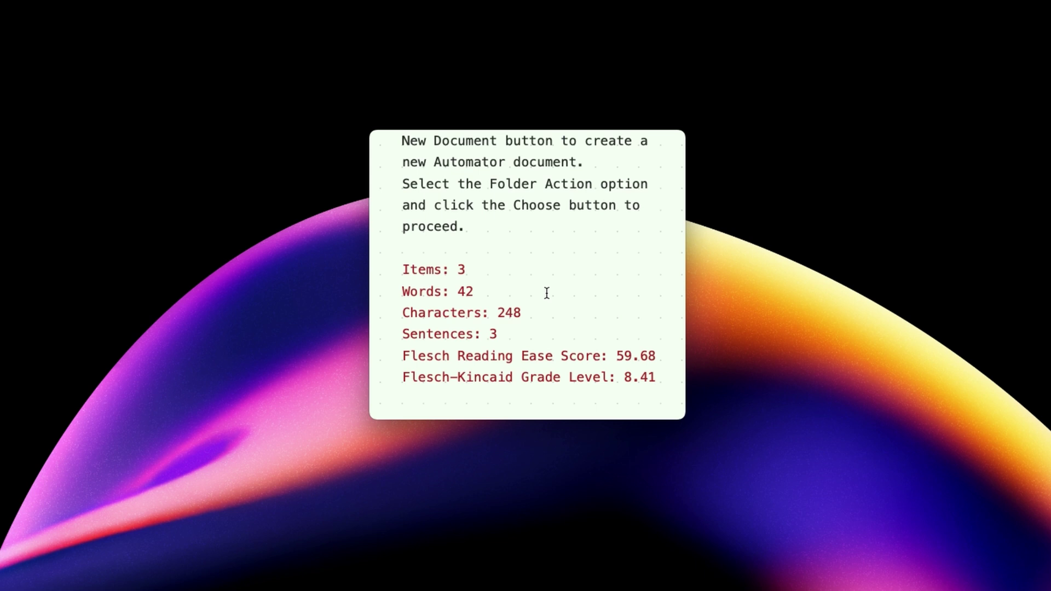
Create a new note and start a stopwatch in it with the timer keyword.
key(ctrl+n)
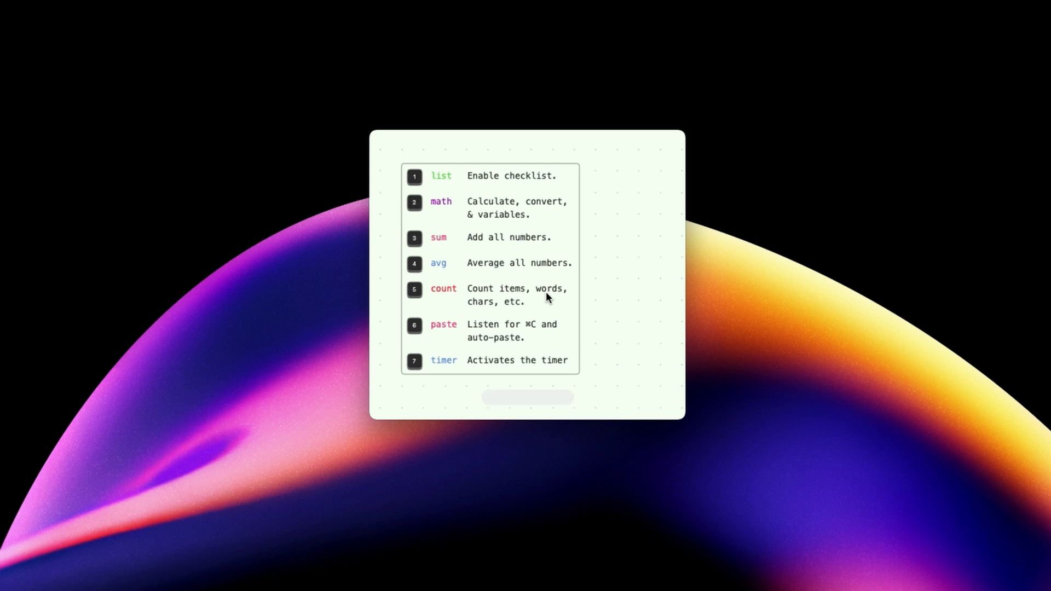
text(timer)
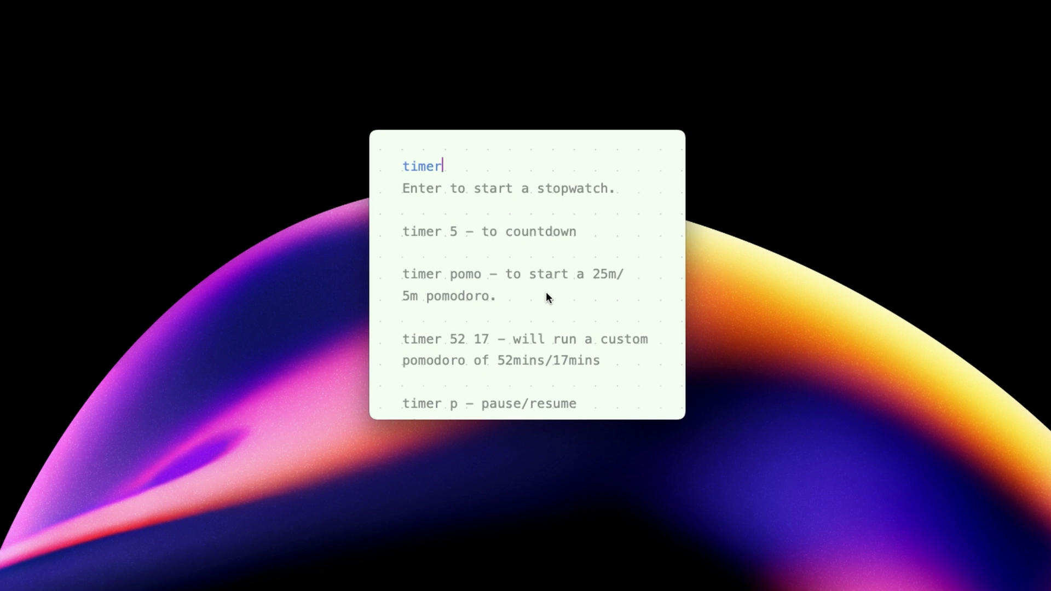
key(Return)
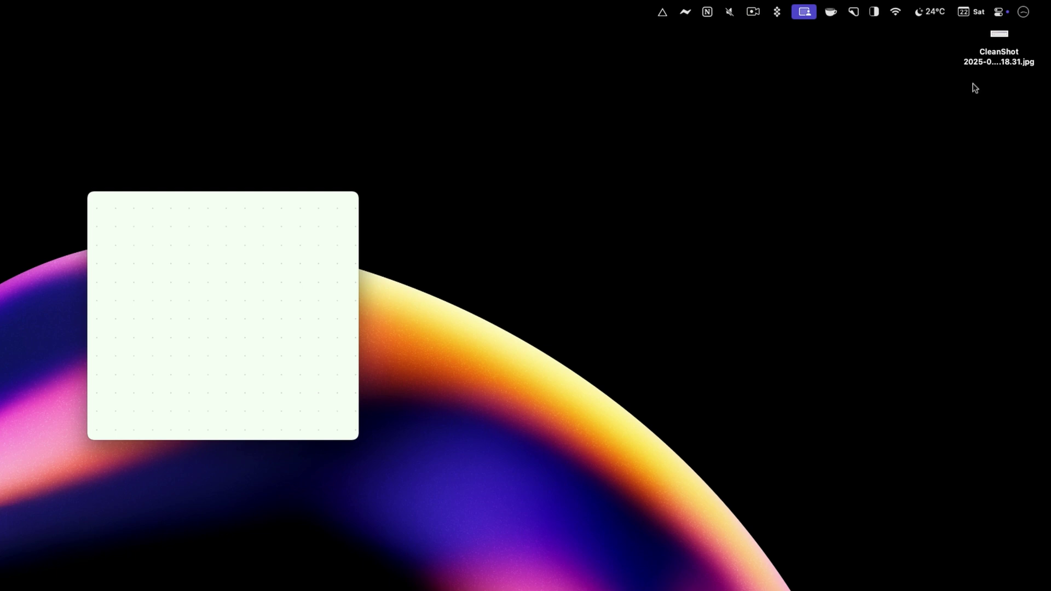
Extract the text of the CleanShot image on the desktop into the empty note and read through it.
drag(1000, 49, 209, 296)
drag(539, 247, 538, 247)
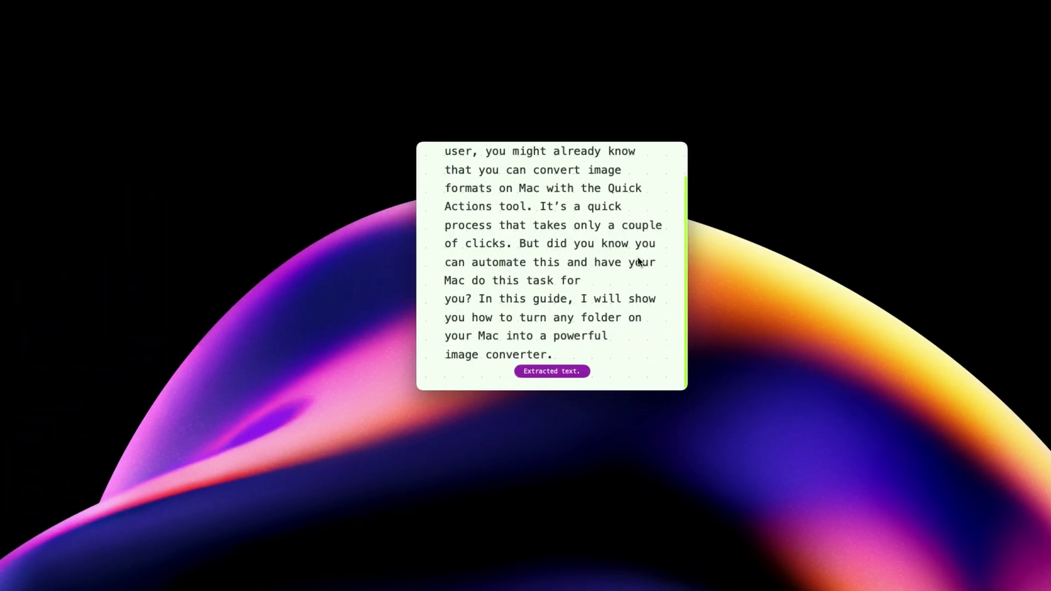
scroll(638, 263, up, 2)
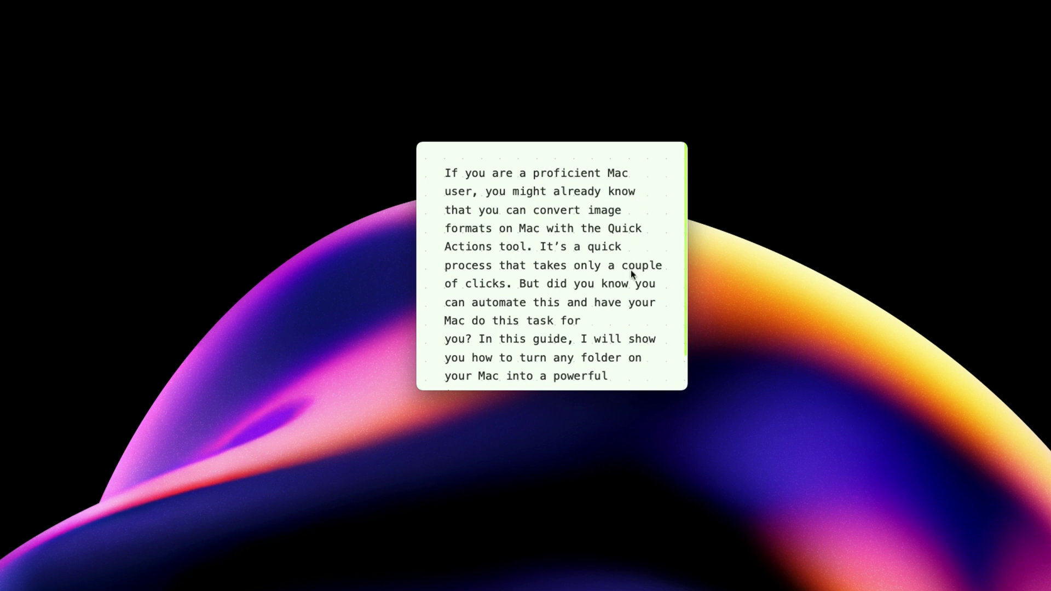
scroll(631, 274, down, 2)
scroll(632, 272, up, 2)
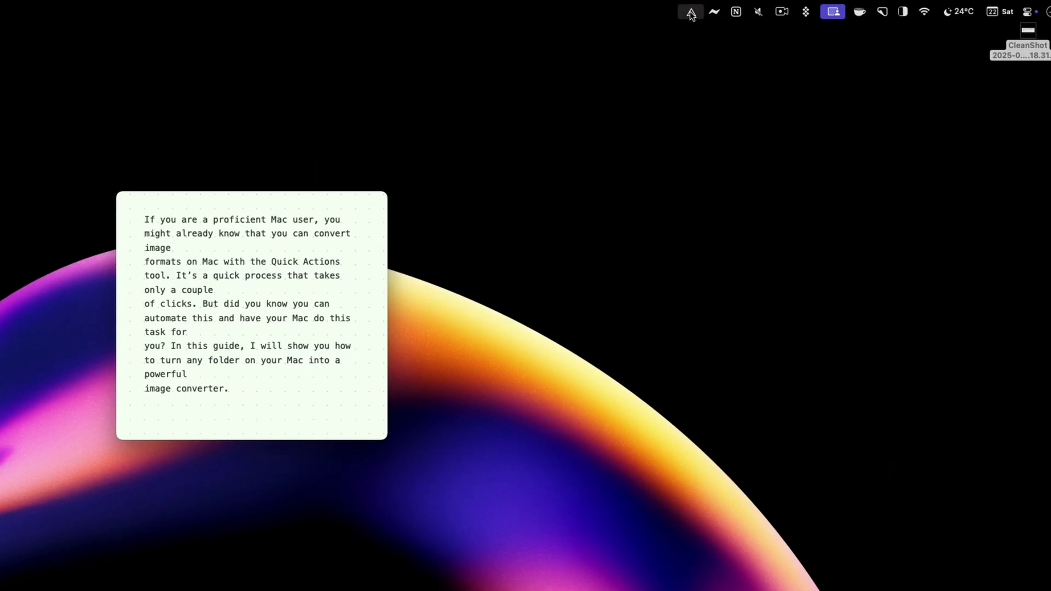
Export the note as a Markdown (.md) file to the Desktop under its suggested name.
click(690, 12)
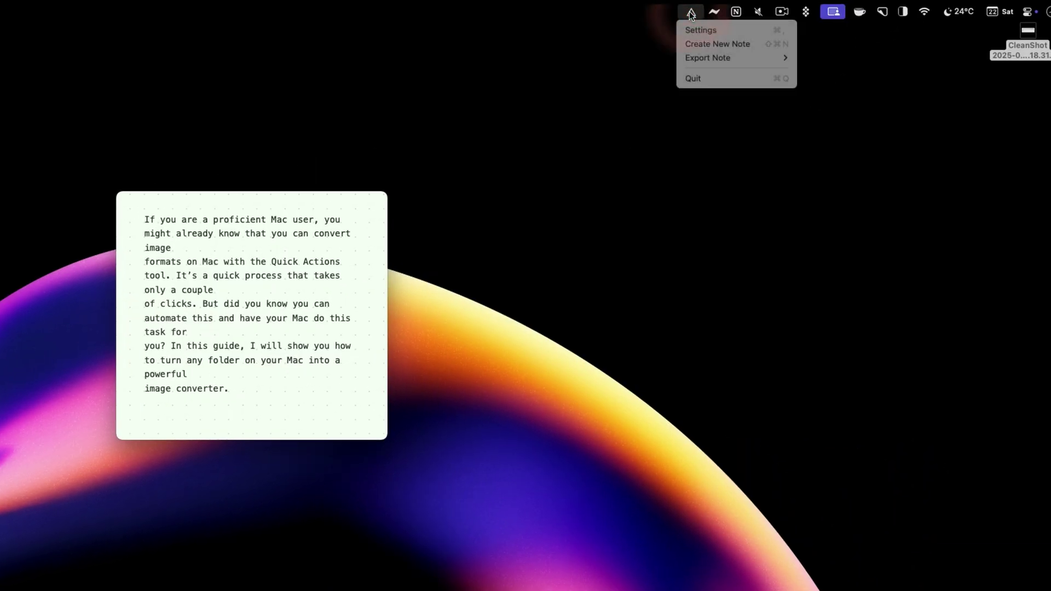
mouse_move(714, 58)
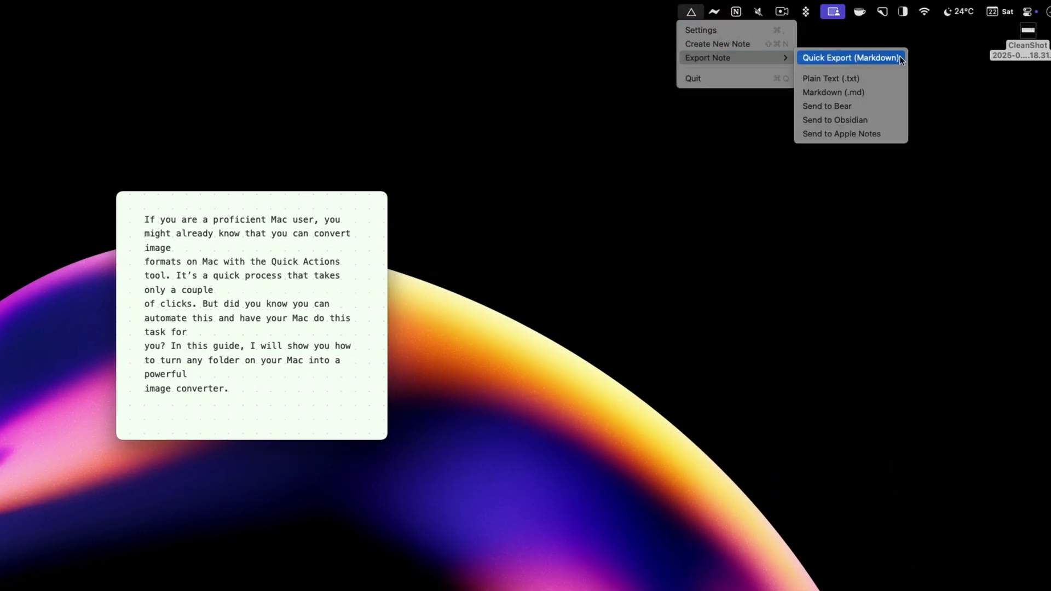
click(876, 93)
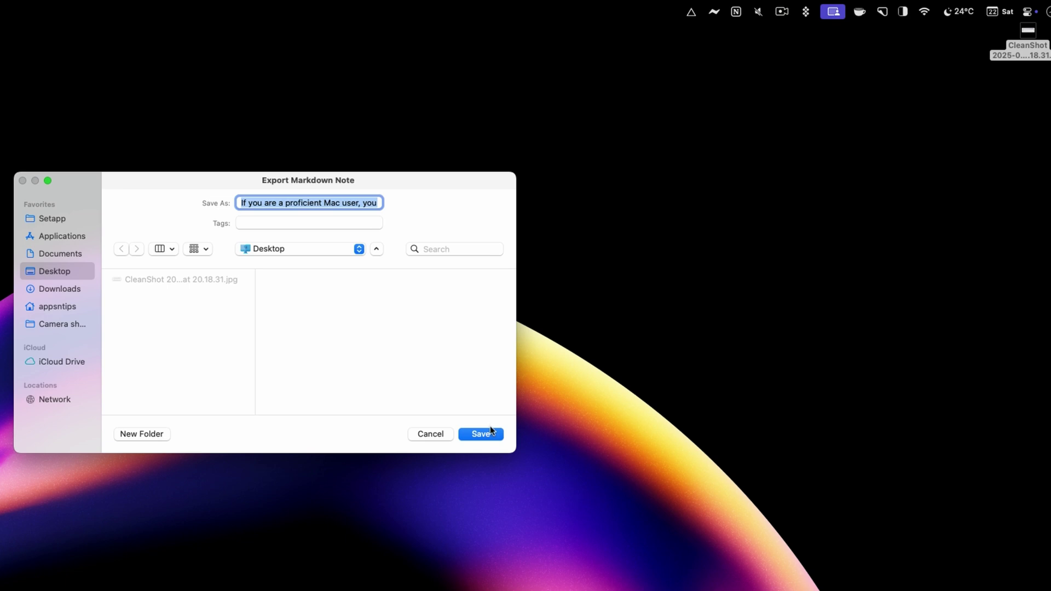
click(490, 428)
Preview the exported Markdown file on the desktop, and delete it together with the CleanShot image.
click(1000, 99)
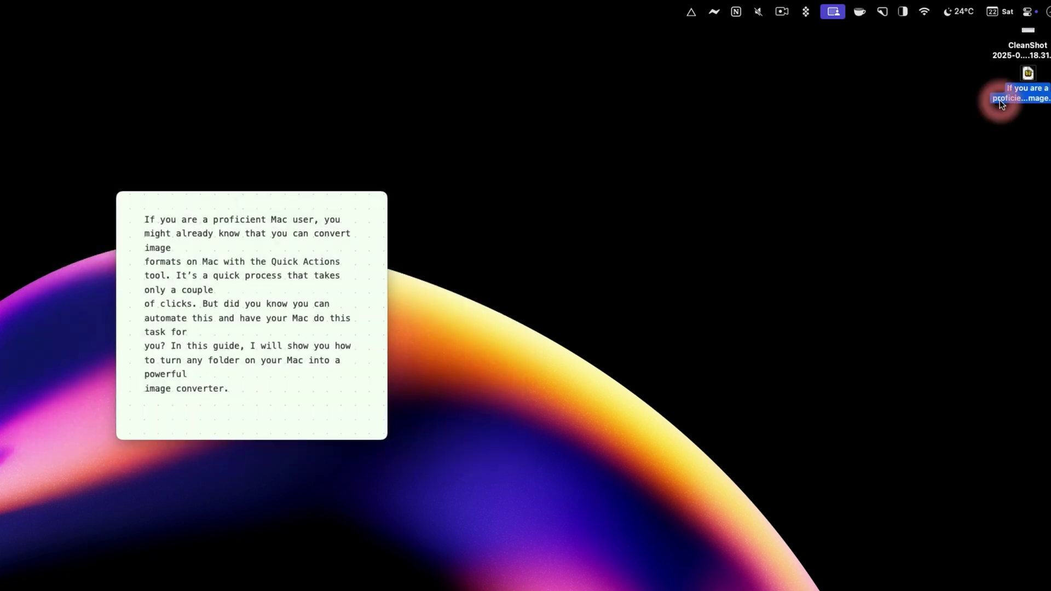
key(space)
key(space)
drag(1013, 139, 1023, 31)
key(super+BackSpace)
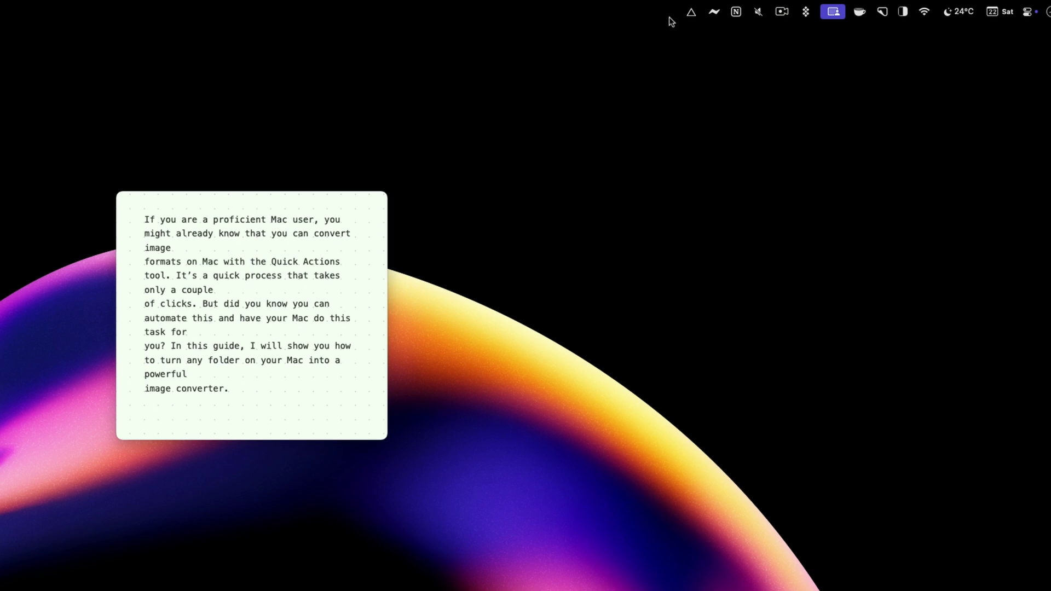
Open the notes app's settings and place the settings window and the note side by side.
click(691, 12)
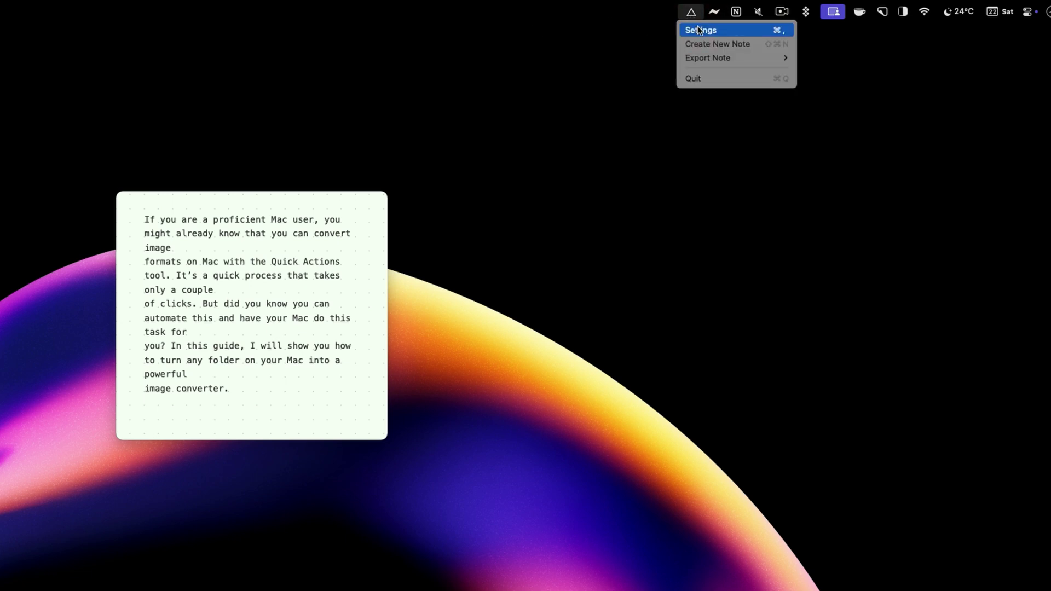
click(698, 30)
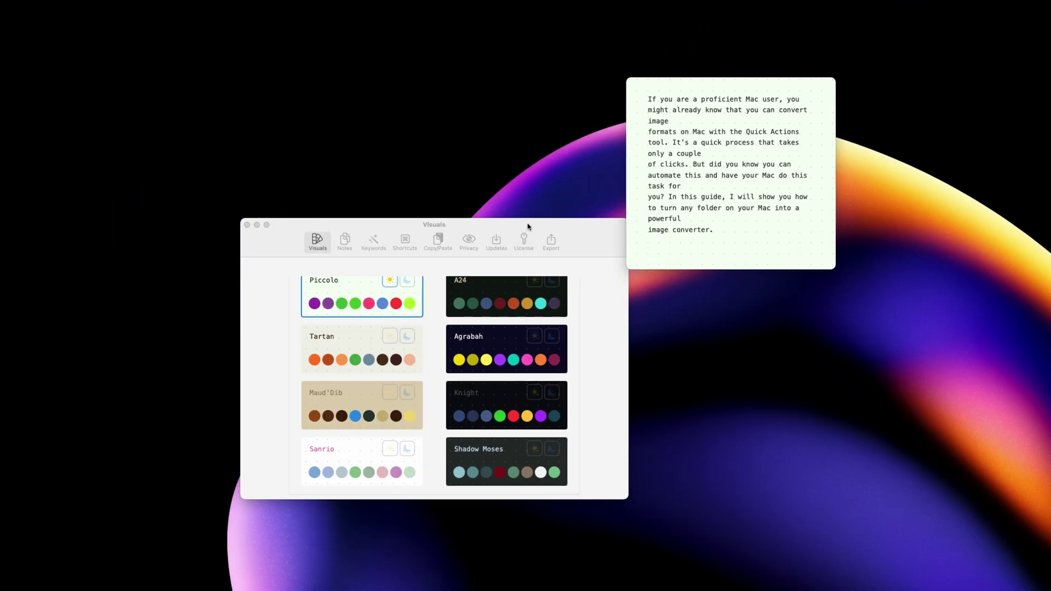
drag(528, 226, 565, 137)
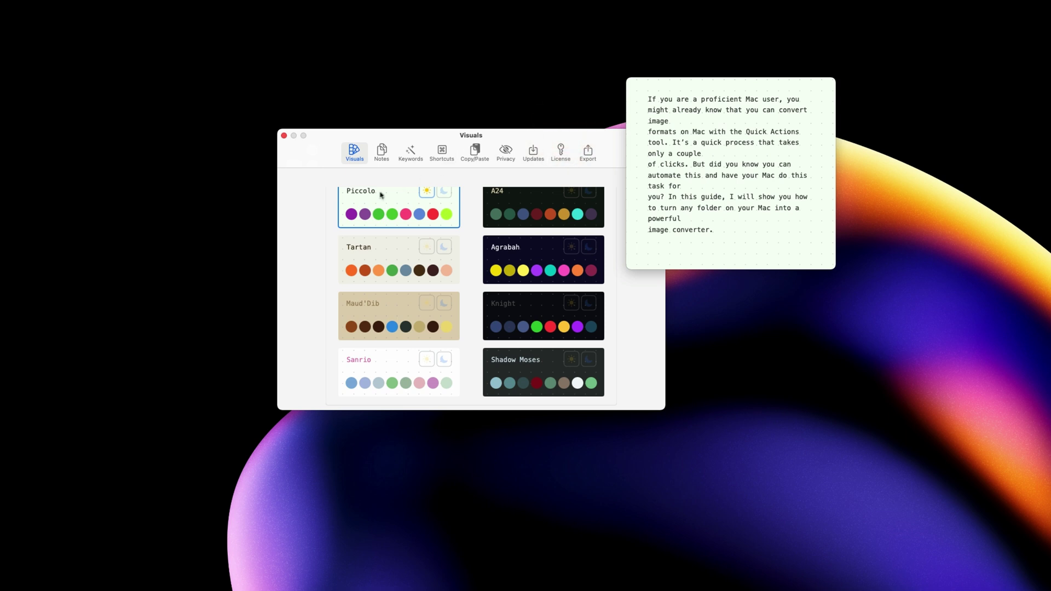
scroll(382, 195, up, 3)
mouse_move(669, 83)
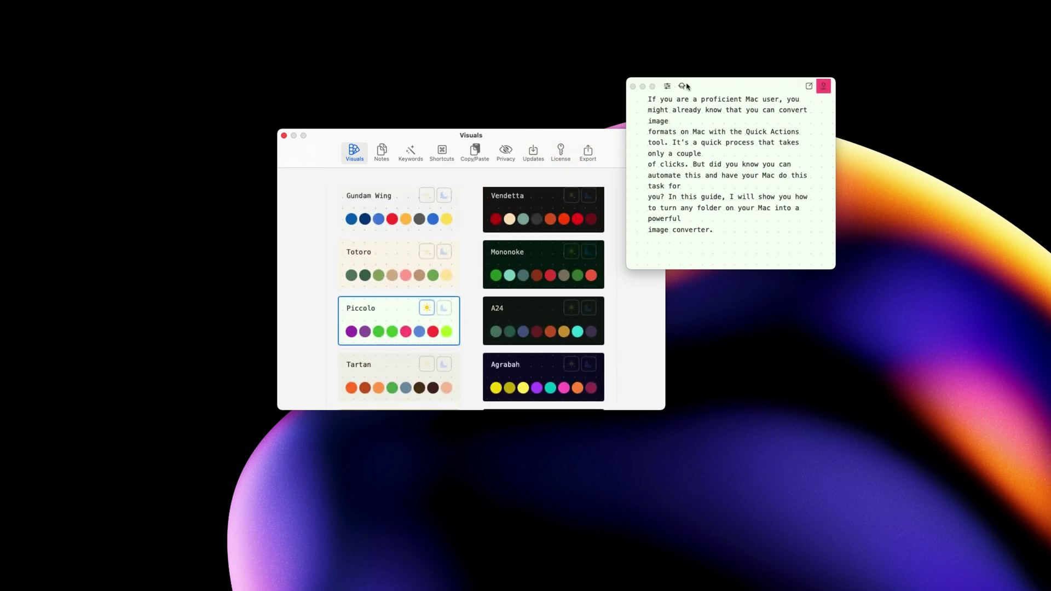
drag(702, 84, 748, 98)
Examine the Visuals settings for where Antinote is shown and for the font size.
click(354, 148)
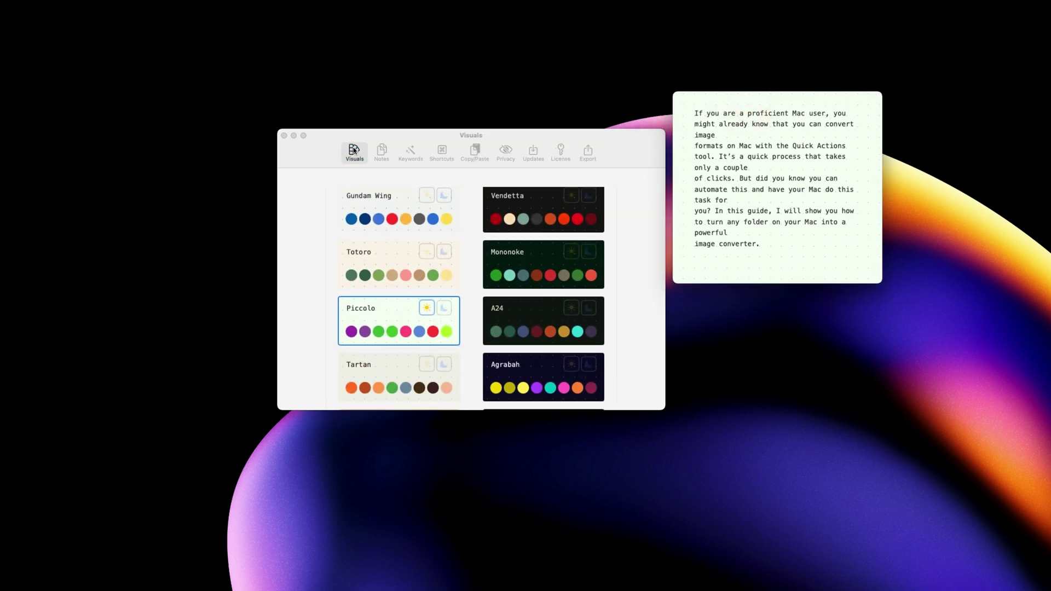
click(354, 149)
scroll(408, 218, up, 10)
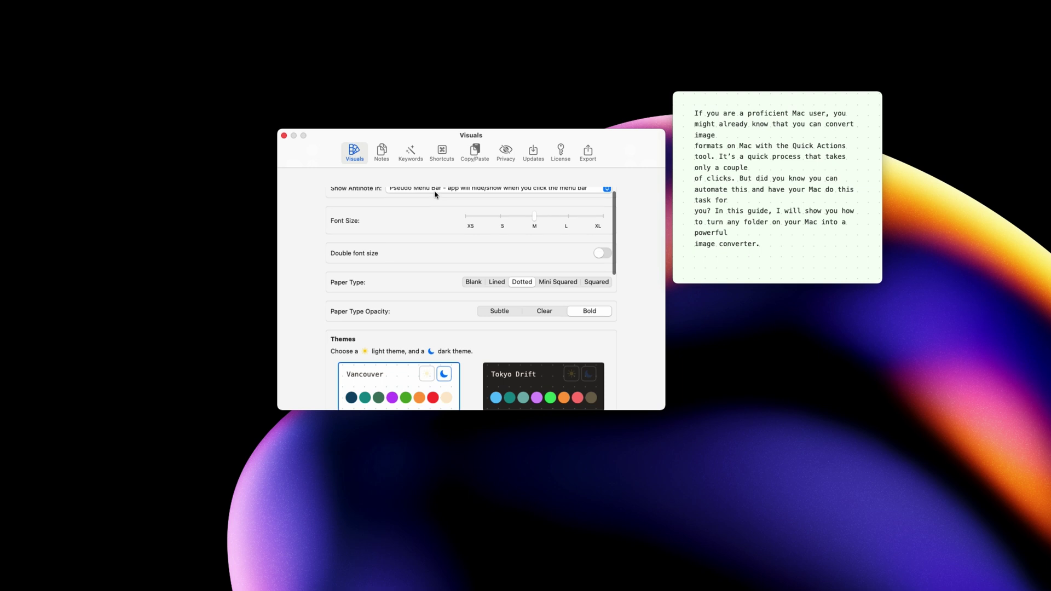
click(436, 196)
click(605, 228)
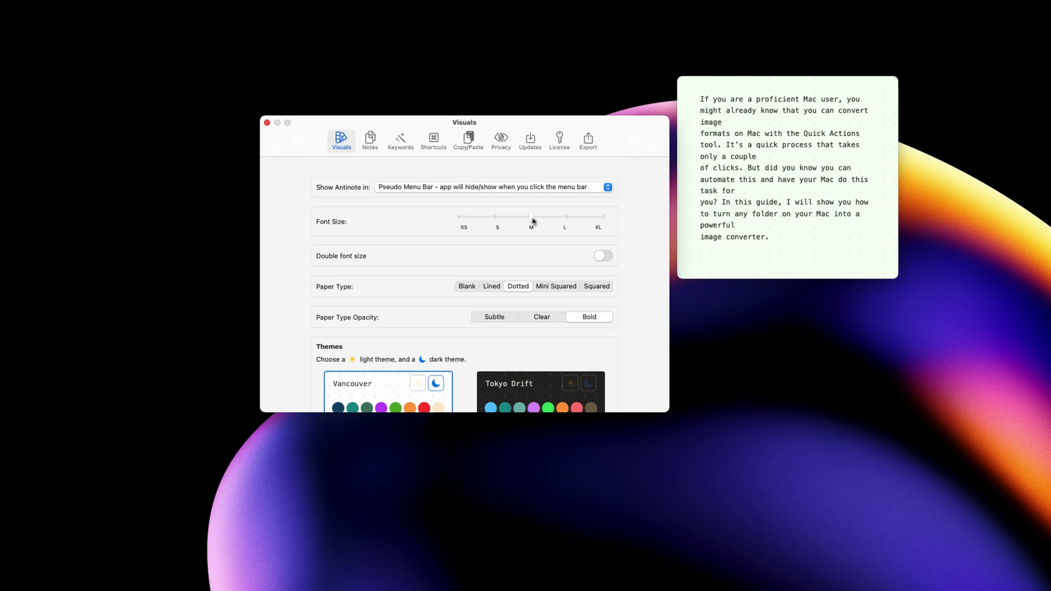
mouse_move(534, 221)
mouse_down()
mouse_move(568, 221)
mouse_move(525, 219)
mouse_up()
Try the Mini Squared and Lined paper types on the note, and return to Dotted.
scroll(501, 287, down, 4)
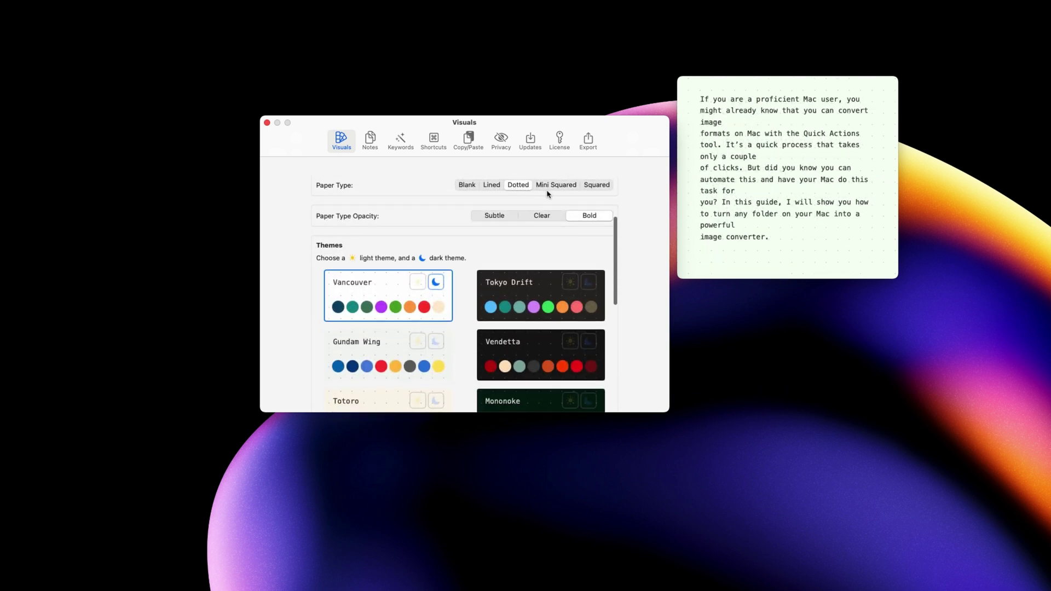
click(554, 185)
click(493, 184)
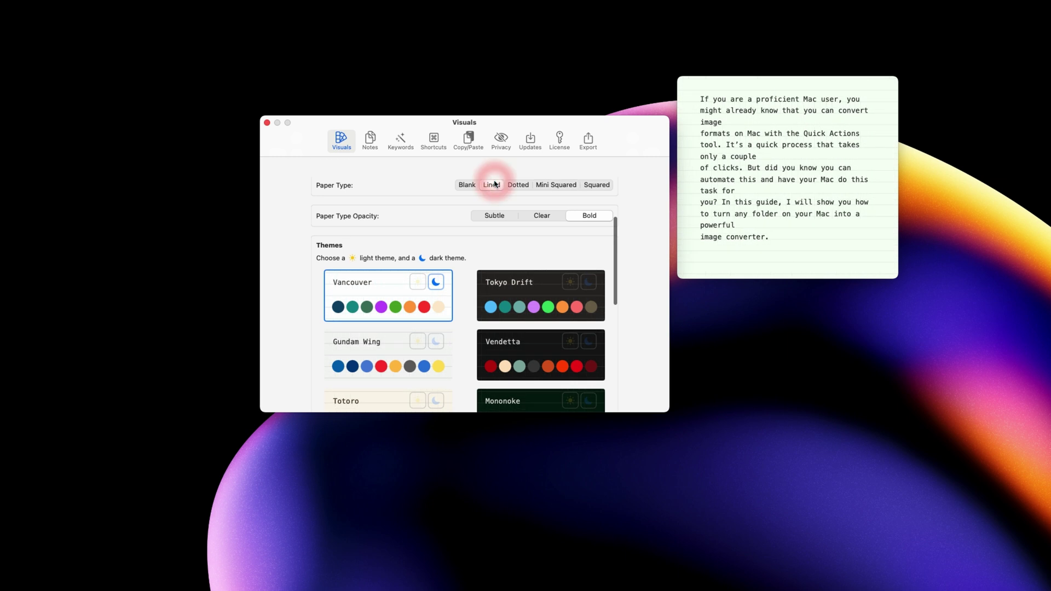
click(526, 187)
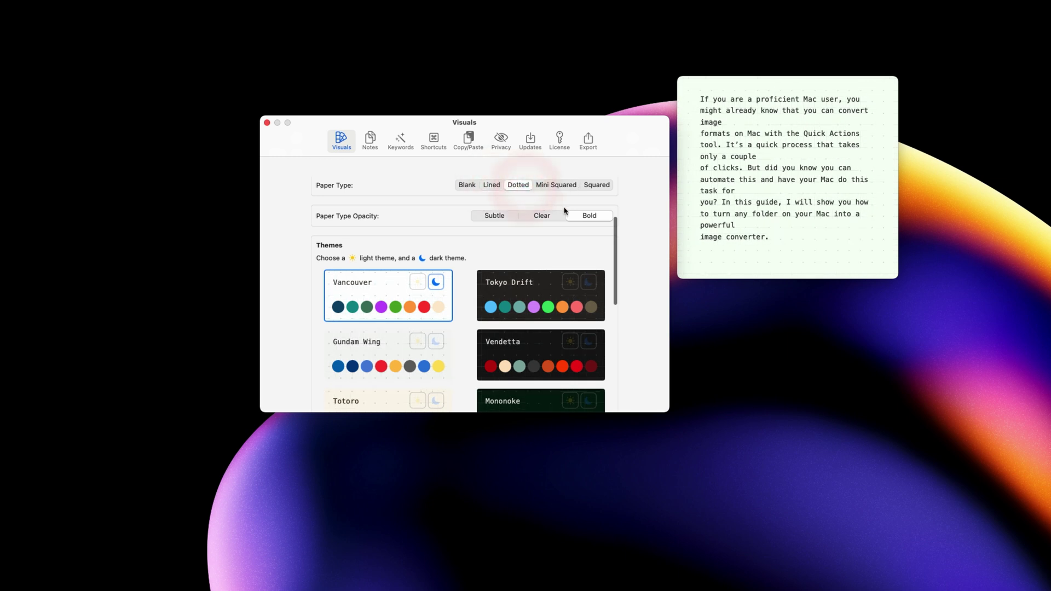
Compare the paper type opacity options Bold, Clear and Subtle, and set the opacity to Clear.
click(584, 216)
click(542, 216)
click(501, 218)
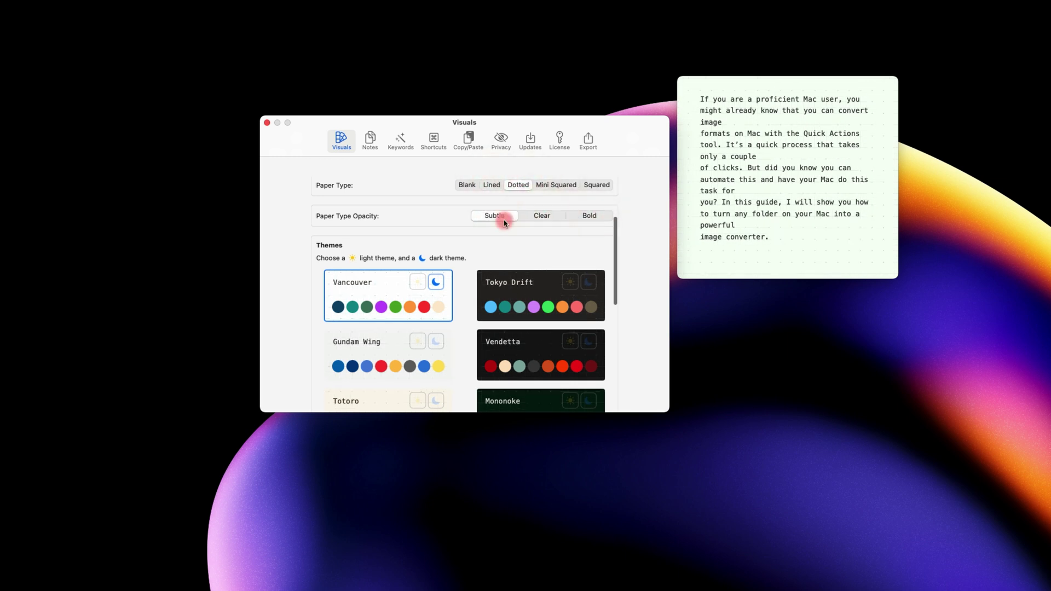
click(534, 216)
Try the Gundam Wing, Totoro and Piccolo light themes on the note, and set Tartan as the light theme.
scroll(489, 247, down, 3)
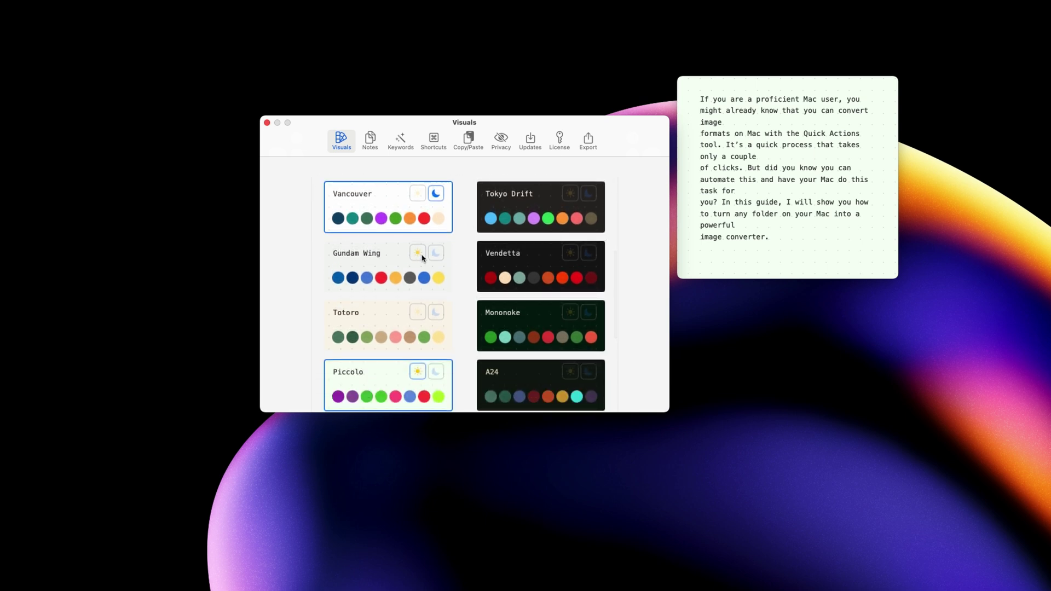
click(419, 257)
click(416, 311)
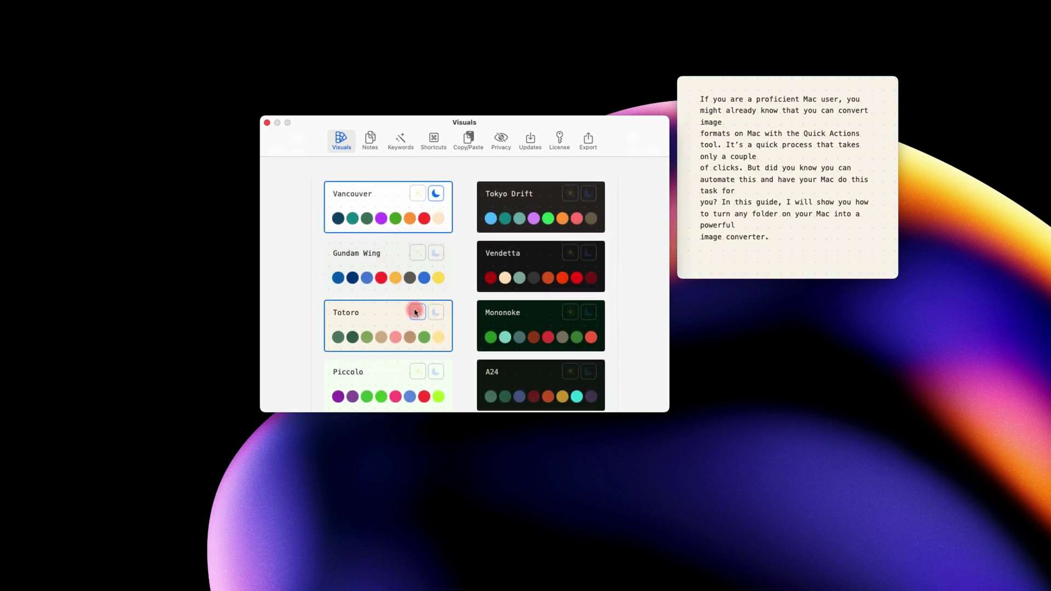
scroll(415, 309, down, 2)
click(416, 306)
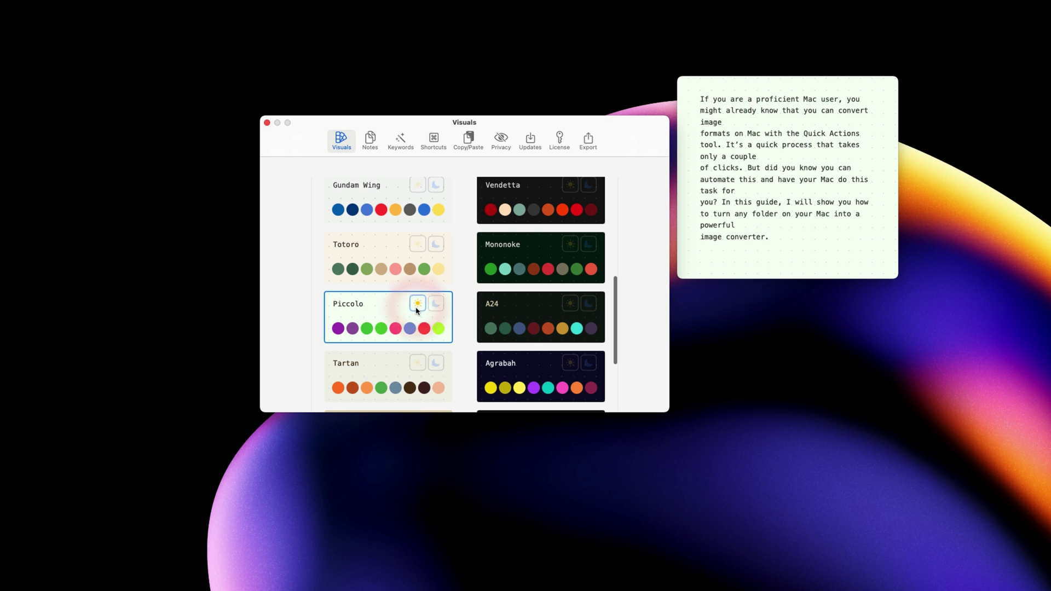
scroll(417, 310, down, 1)
click(417, 300)
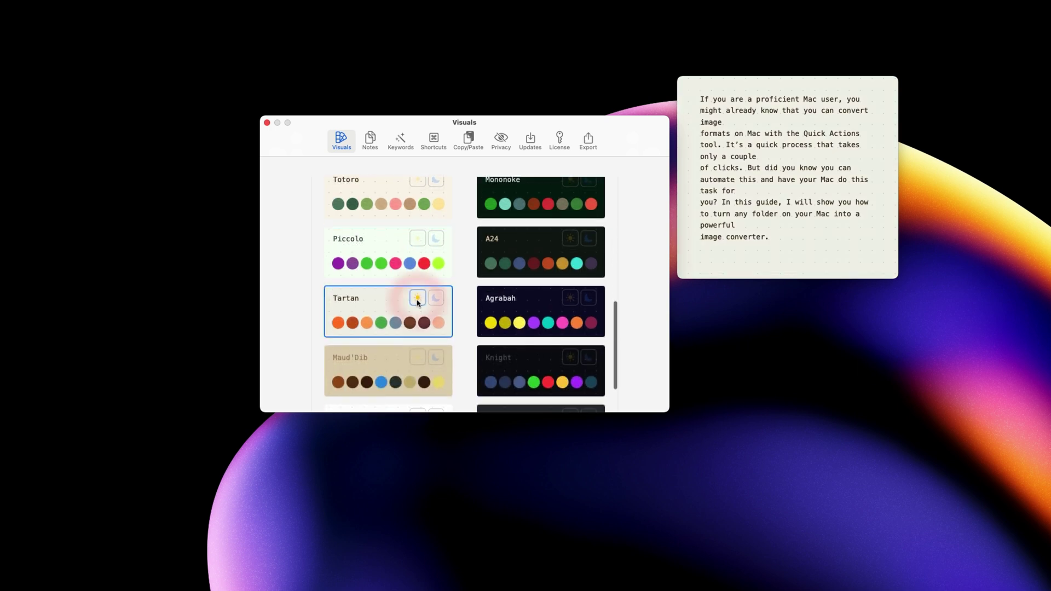
Choose A24 as the dark theme, and preview dark themes such as Vendetta on the notes in dark appearance.
click(589, 238)
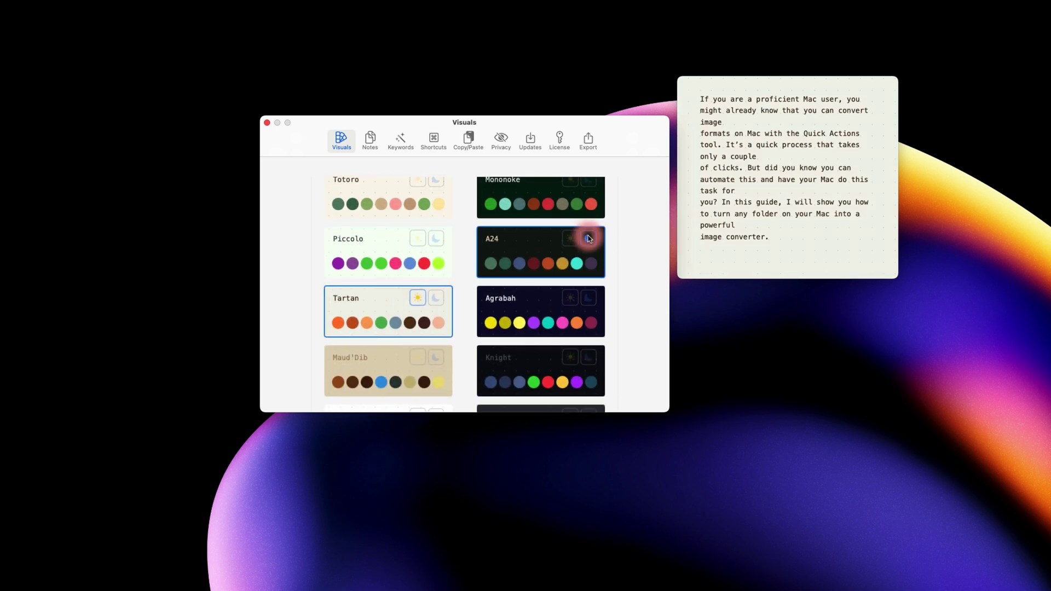
scroll(590, 219, up, 3)
scroll(591, 219, down, 2)
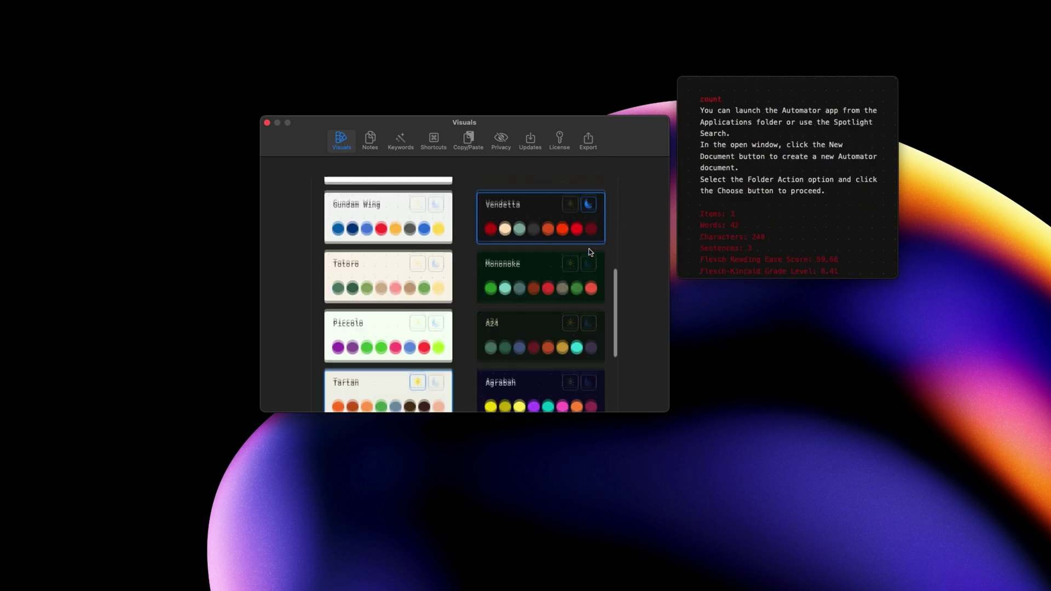
scroll(585, 285, up, 5)
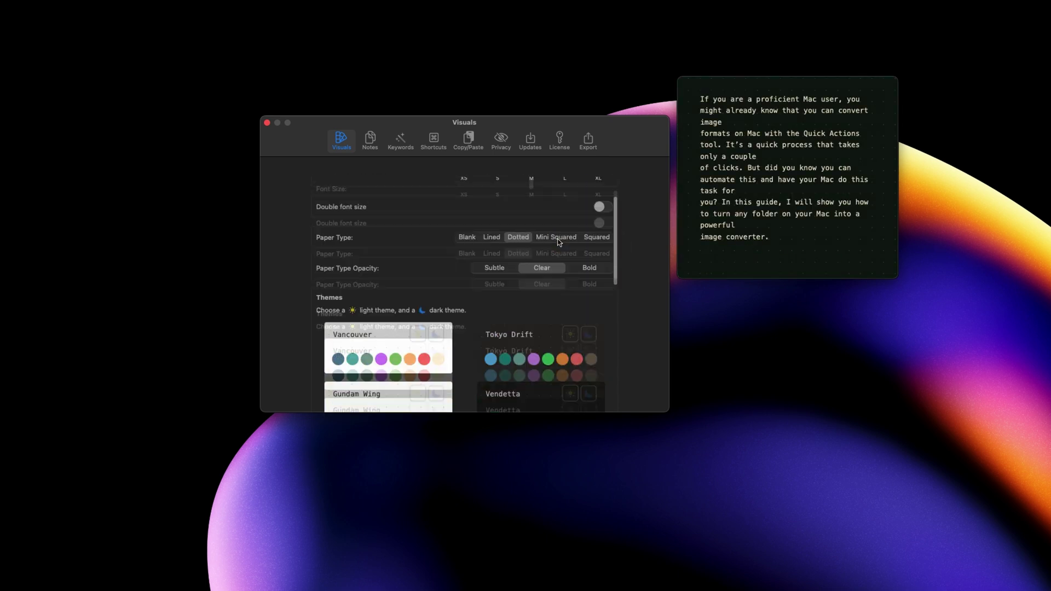
scroll(586, 276, down, 8)
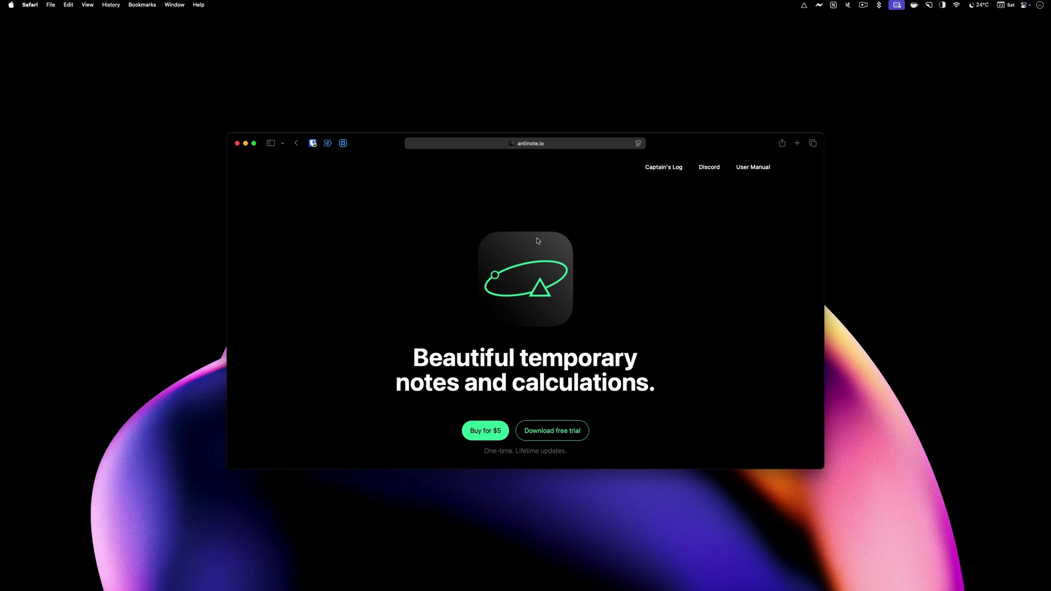
Look through the feature list on the antinote.io website in Safari, and close the browser window.
scroll(465, 208, down, 5)
scroll(458, 222, down, 2)
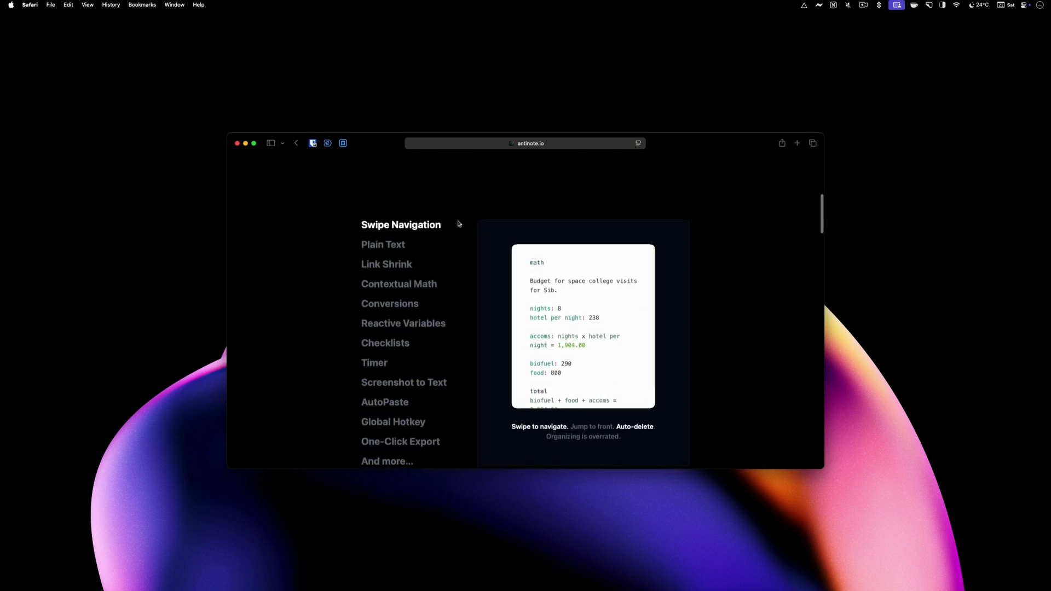
scroll(439, 255, down, 2)
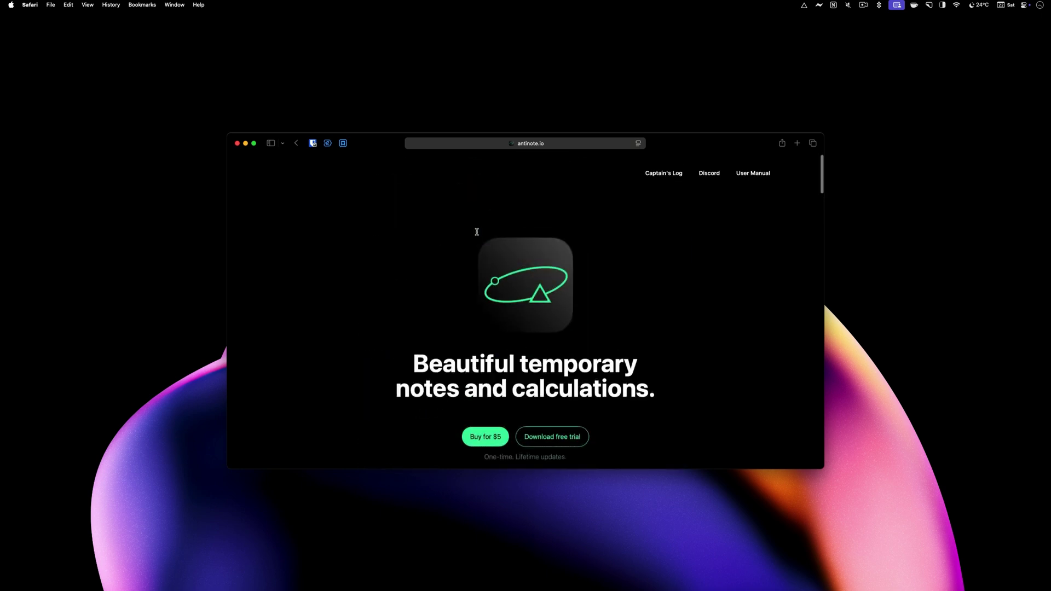
key(super+w)
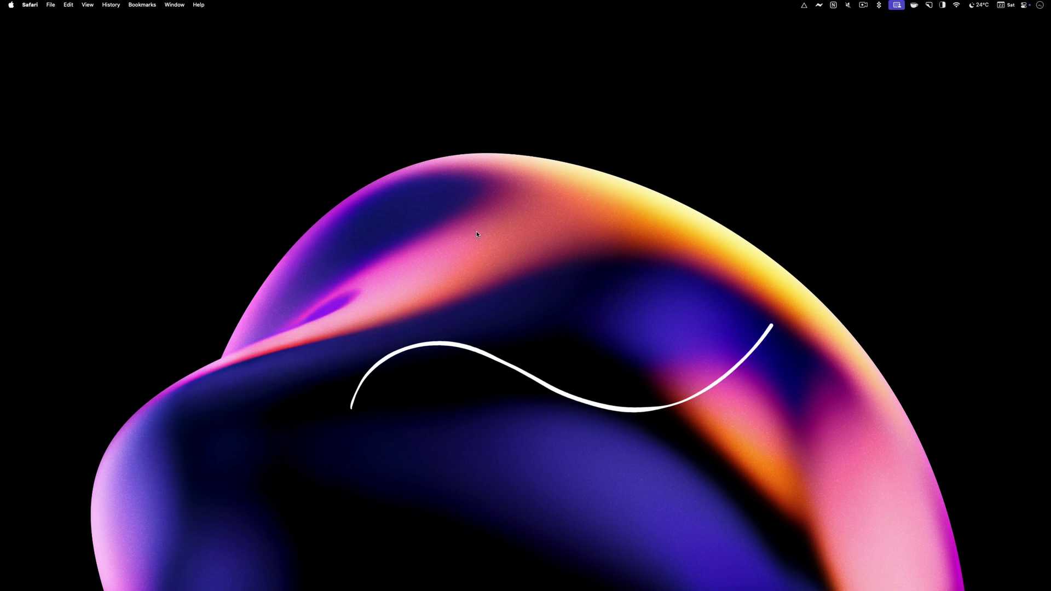